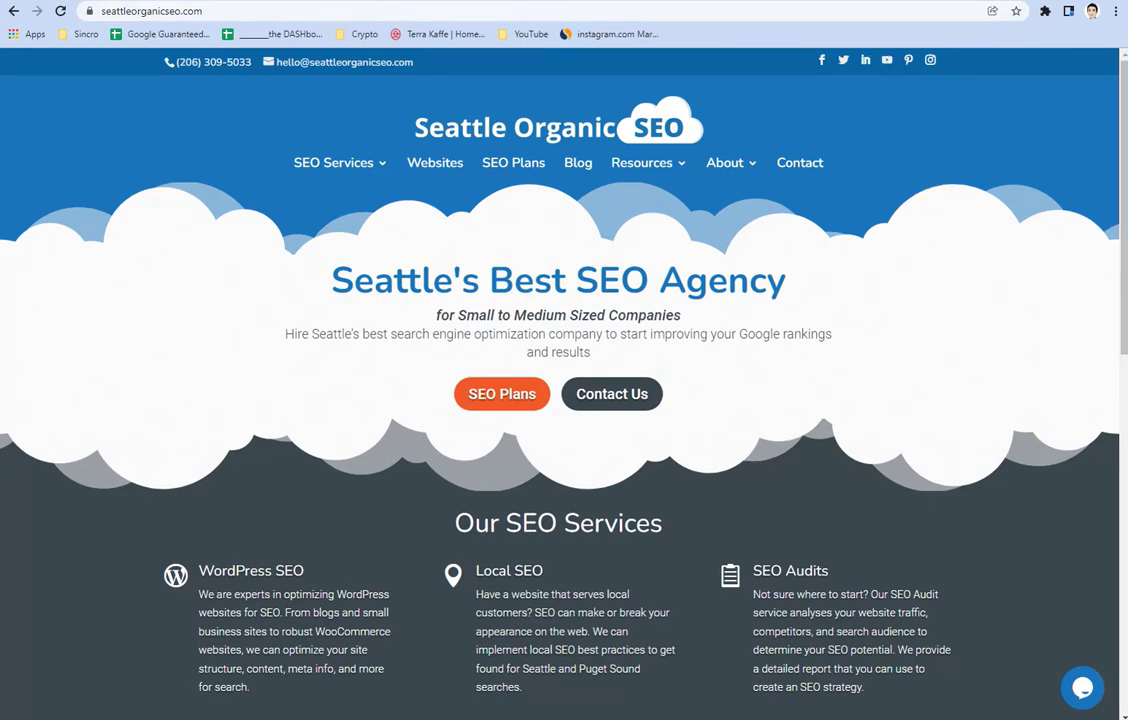
pyautogui.click(790, 1)
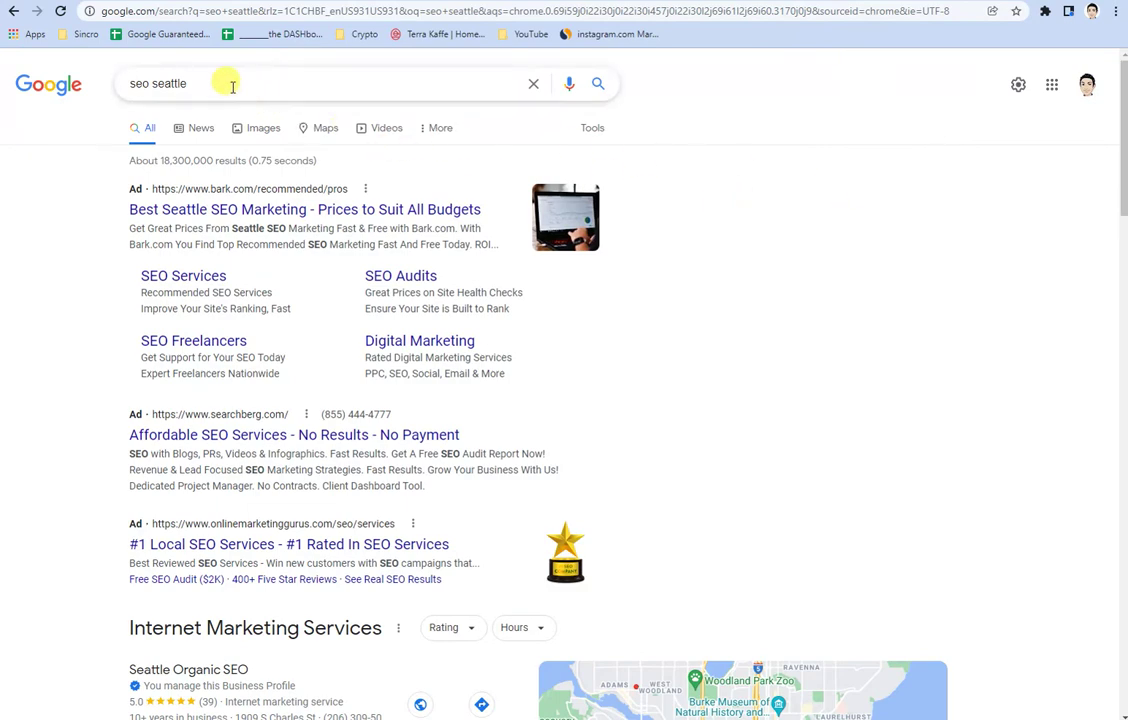
pyautogui.scroll(-1, 342, 90)
pyautogui.scroll(-3, 600, 180)
pyautogui.scroll(-1, 193, 295)
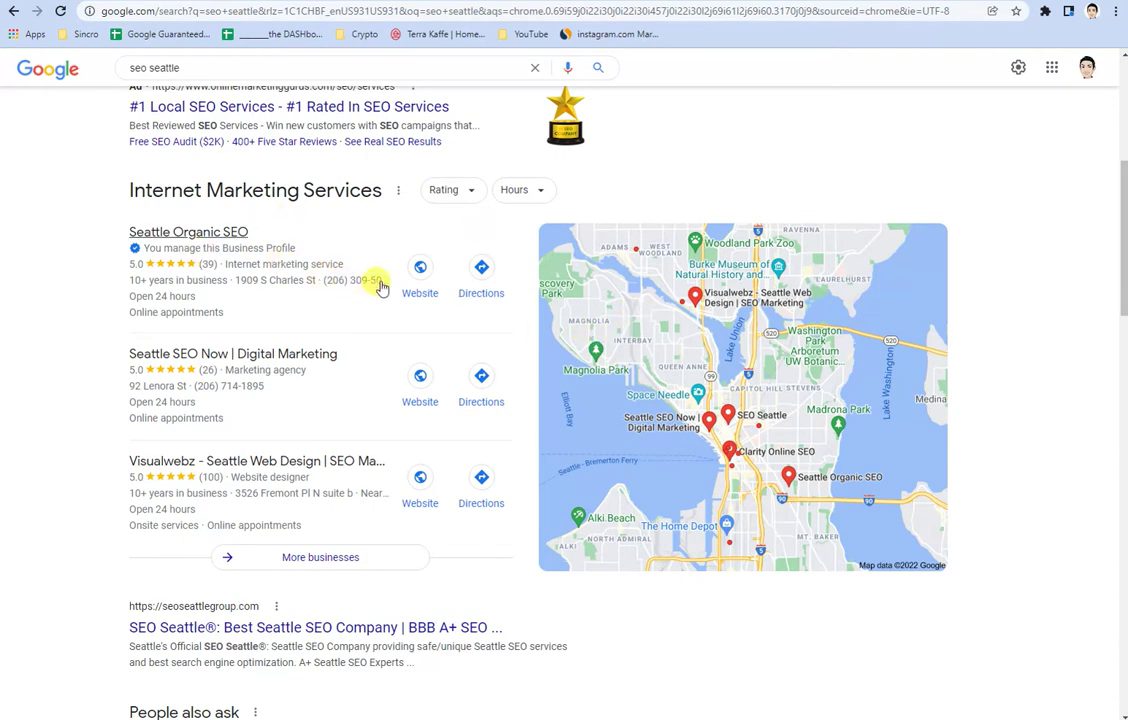
pyautogui.scroll(-2, 88, 280)
pyautogui.scroll(-2, 86, 274)
pyautogui.scroll(-2, 87, 277)
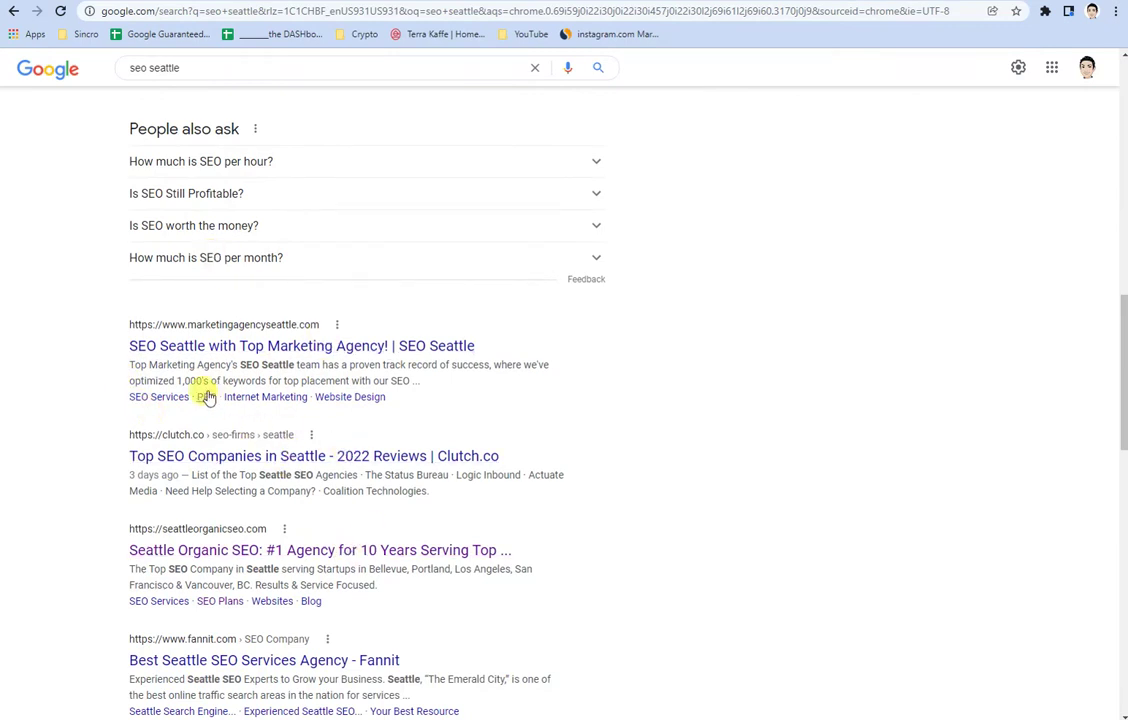
pyautogui.scroll(1, 280, 340)
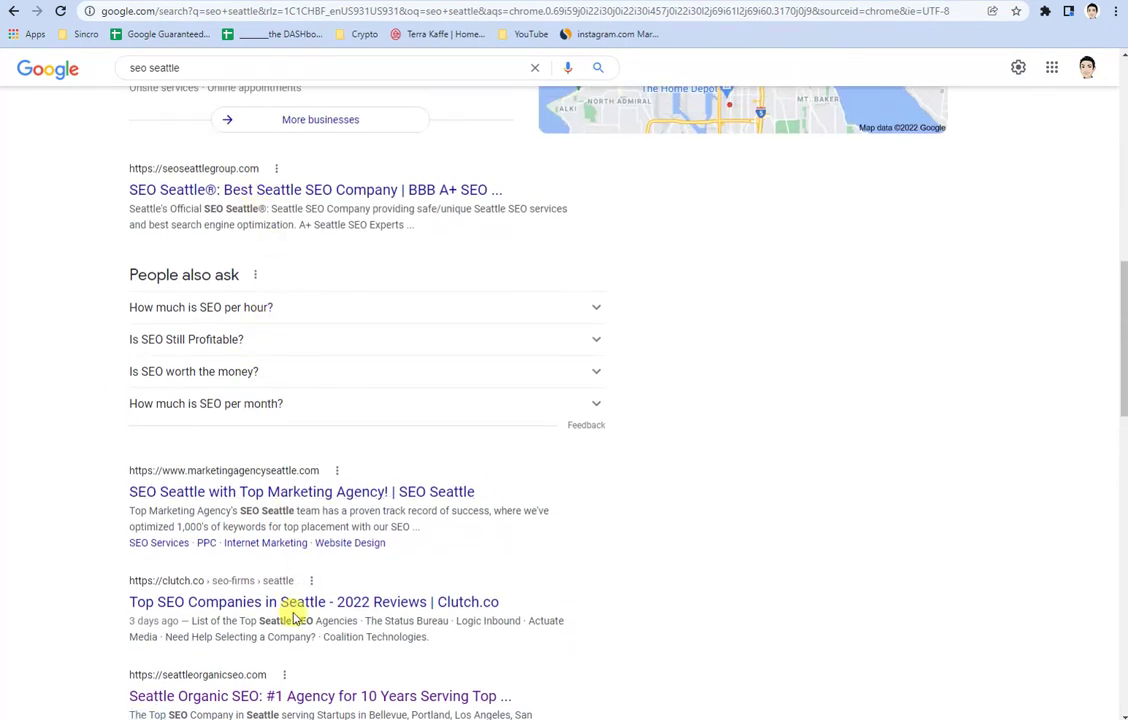
pyautogui.scroll(-1, 297, 620)
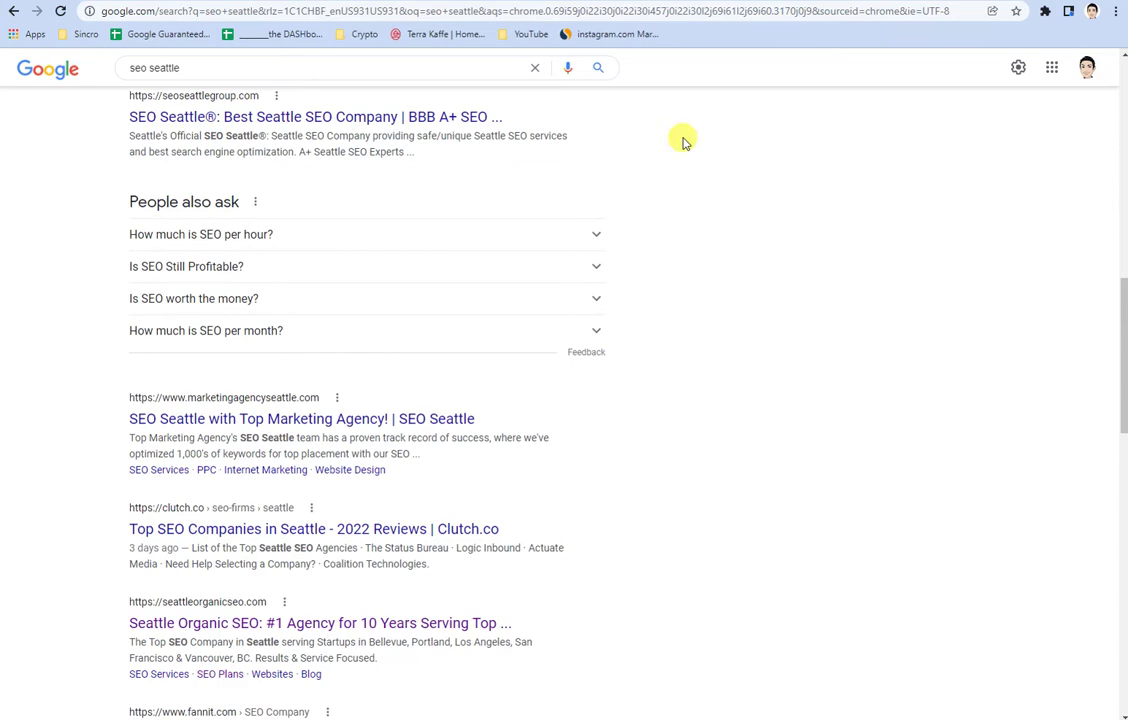
pyautogui.scroll(6, 706, 670)
pyautogui.scroll(3, 705, 665)
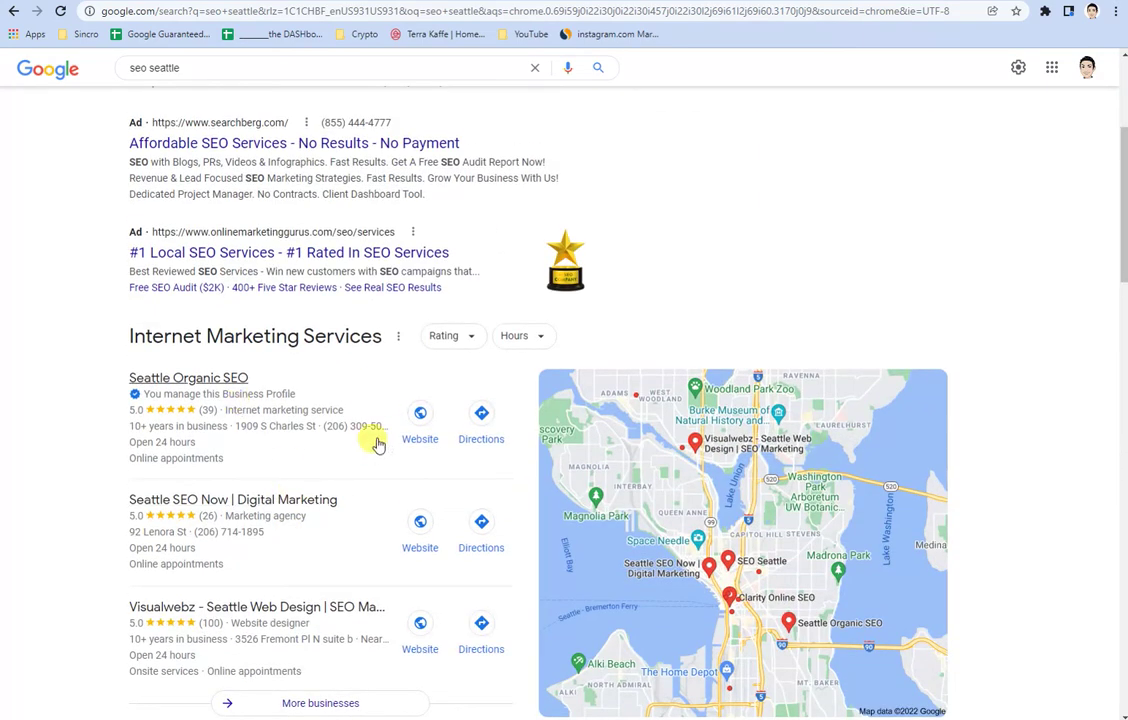
pyautogui.scroll(4, 377, 437)
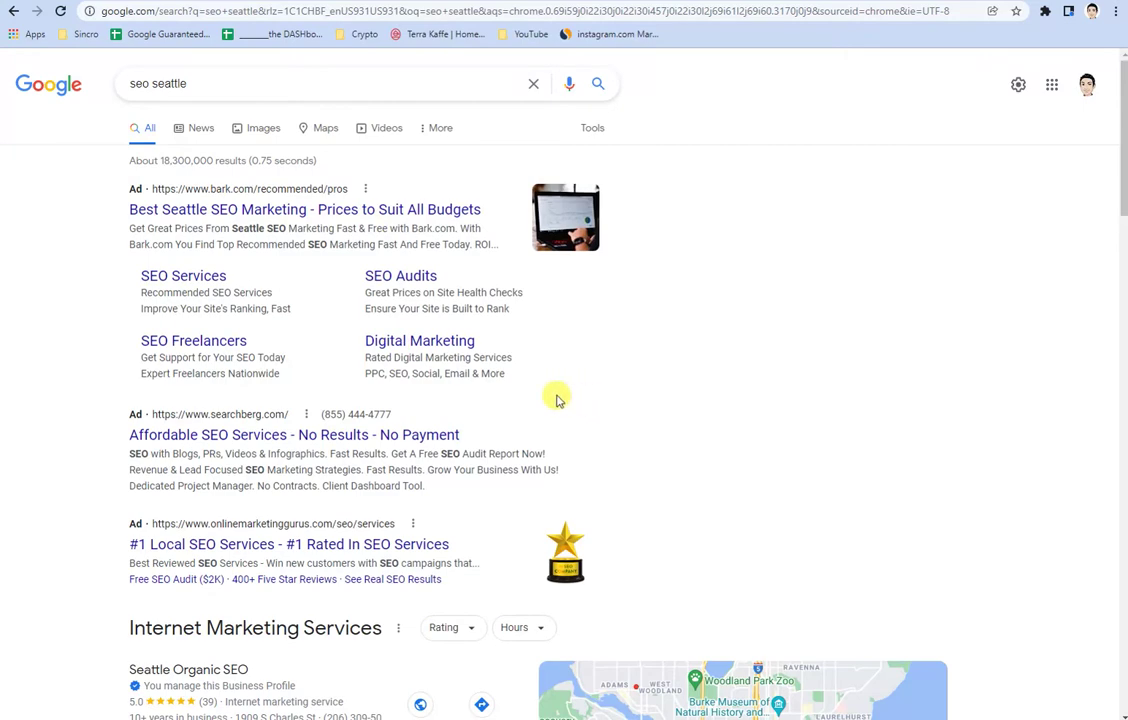
pyautogui.scroll(-4, 715, 335)
pyautogui.scroll(-3, 461, 322)
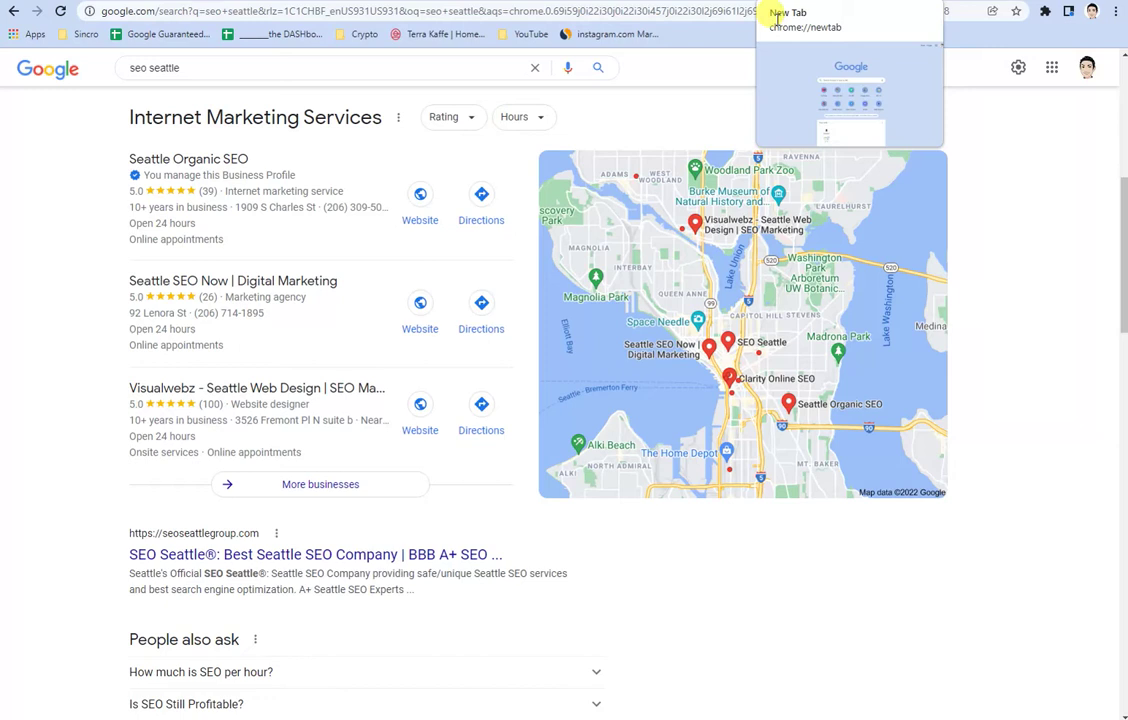
pyautogui.moveTo(131, 68); pyautogui.dragTo(494, 98)
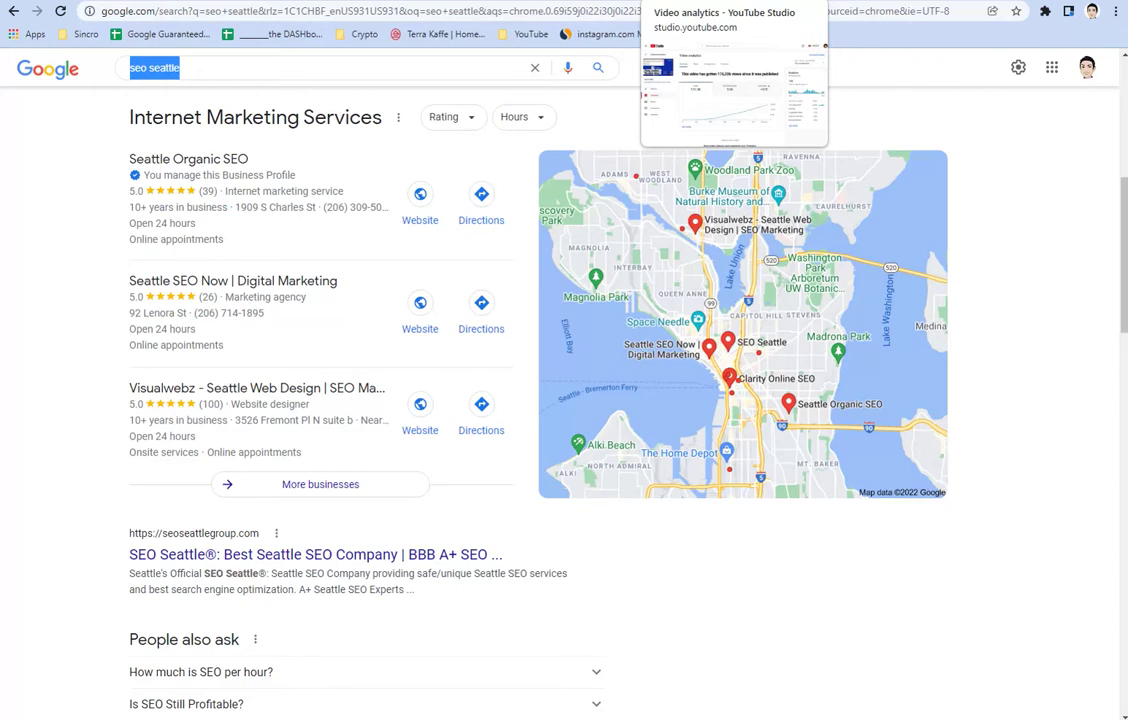
# Correct the search query to 'seattle seo' and run the Google search
pyautogui.write('sa')
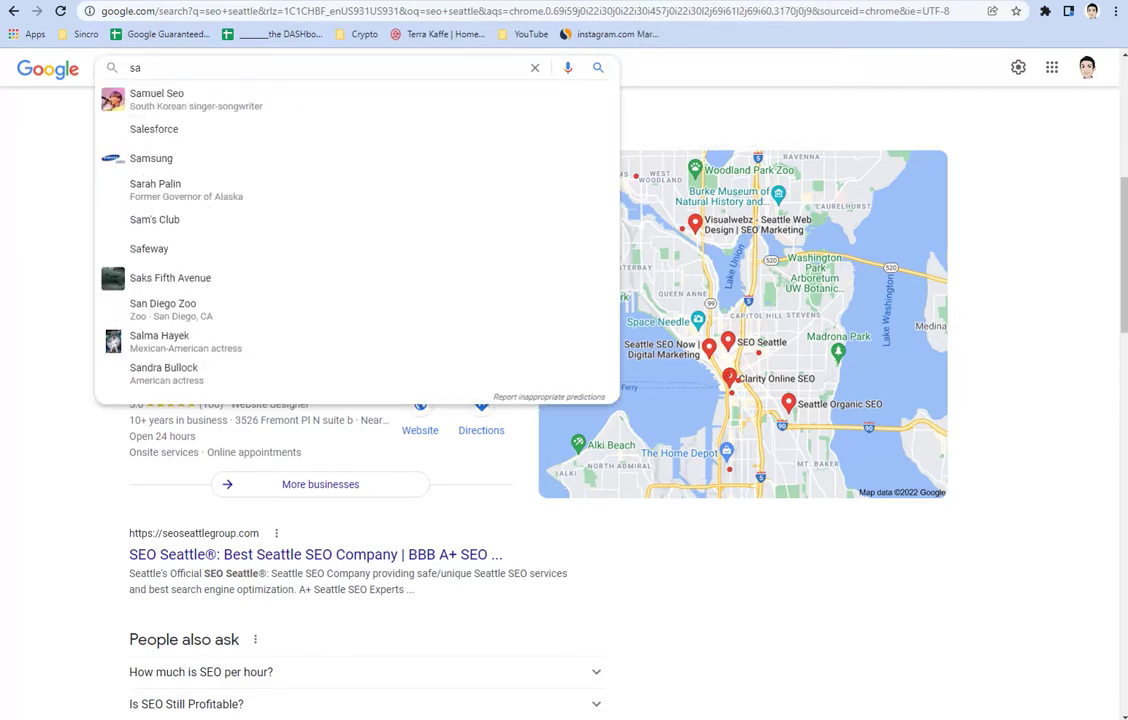
pyautogui.press('BackSpace')
pyautogui.write('eattle seo')
pyautogui.press('Return')
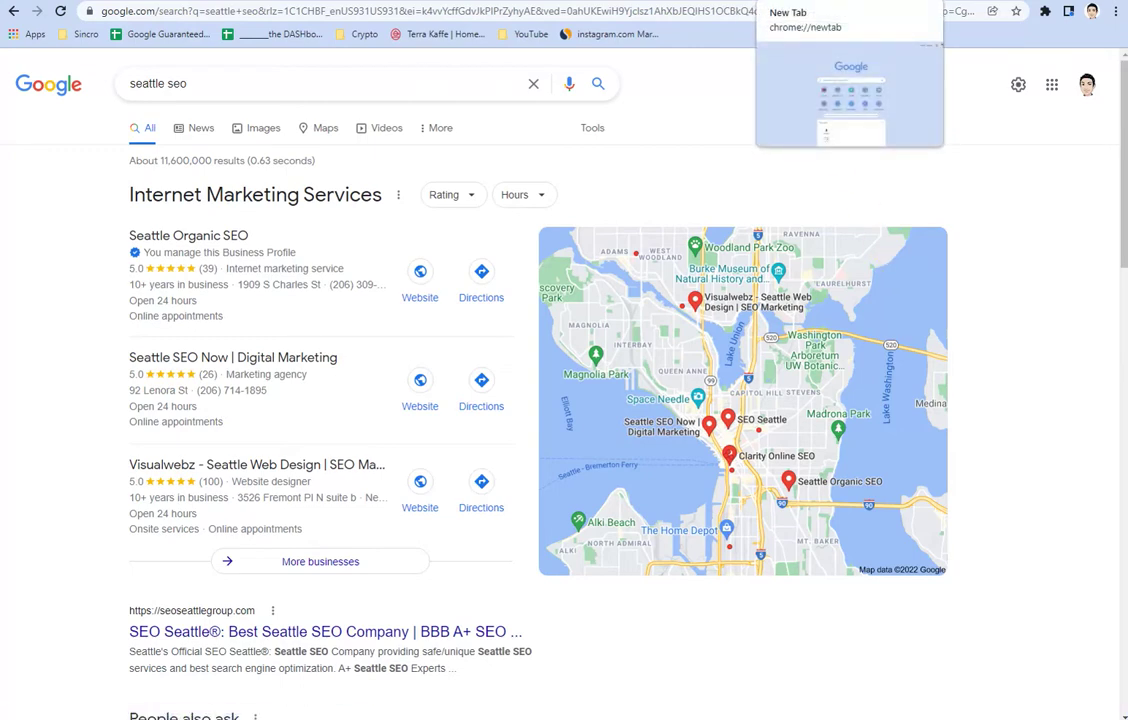
# Search Google for 'search console' and open Search Console's Performance report for seattleorganicseo.com
pyautogui.click(850, 0)
pyautogui.click(574, 283)
pyautogui.write('searchm')
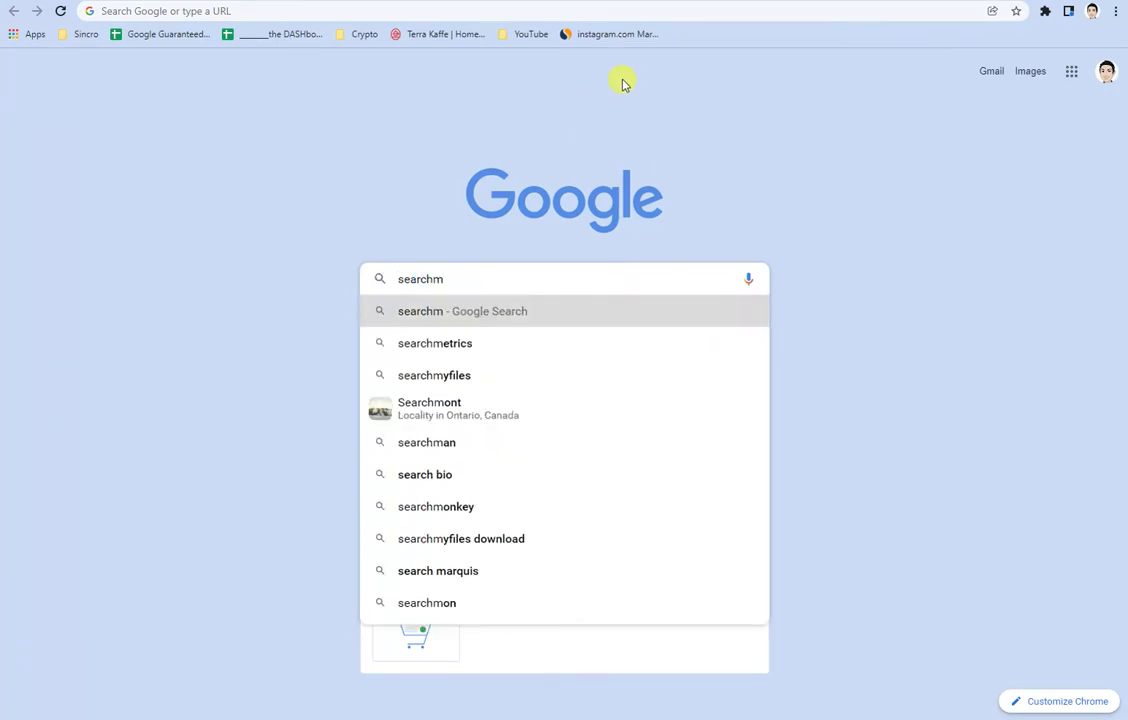
pyautogui.press('BackSpace')
pyautogui.press('Return')
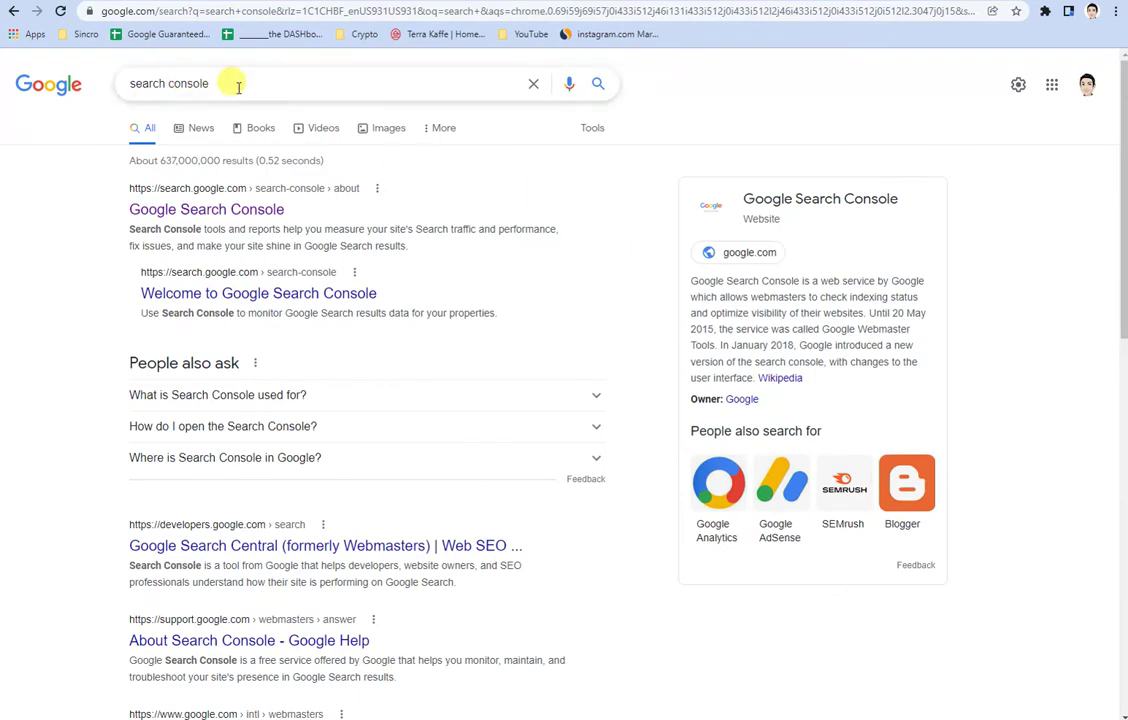
pyautogui.click(244, 208)
pyautogui.click(121, 460)
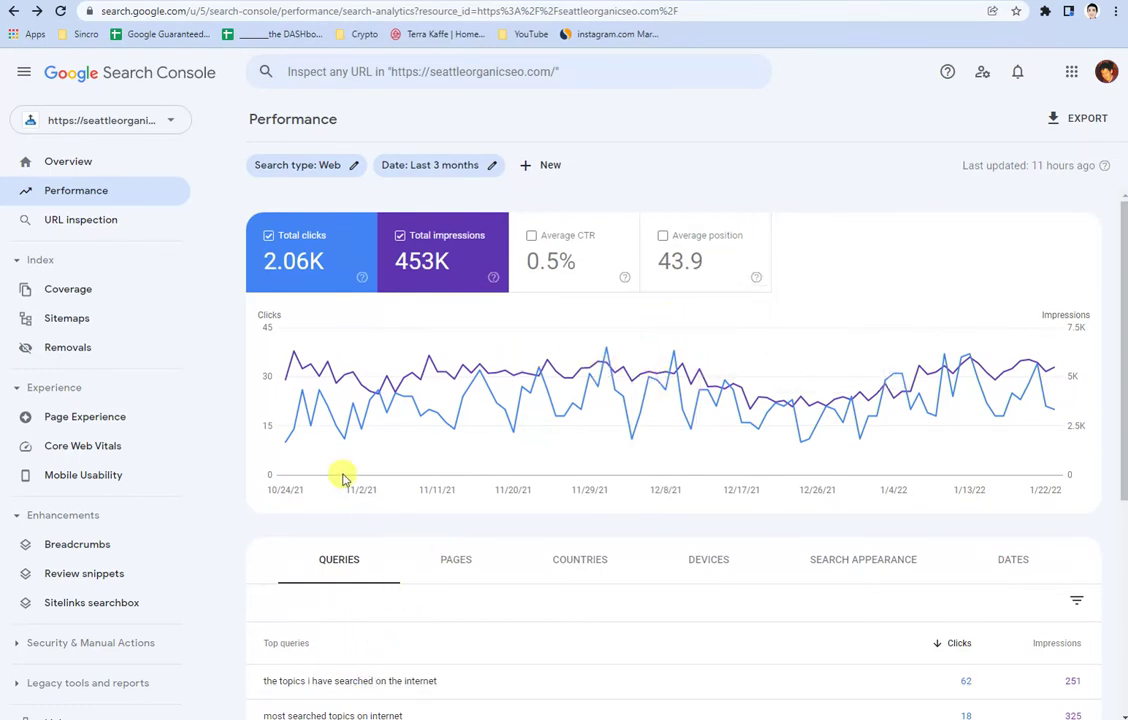
pyautogui.click(91, 158)
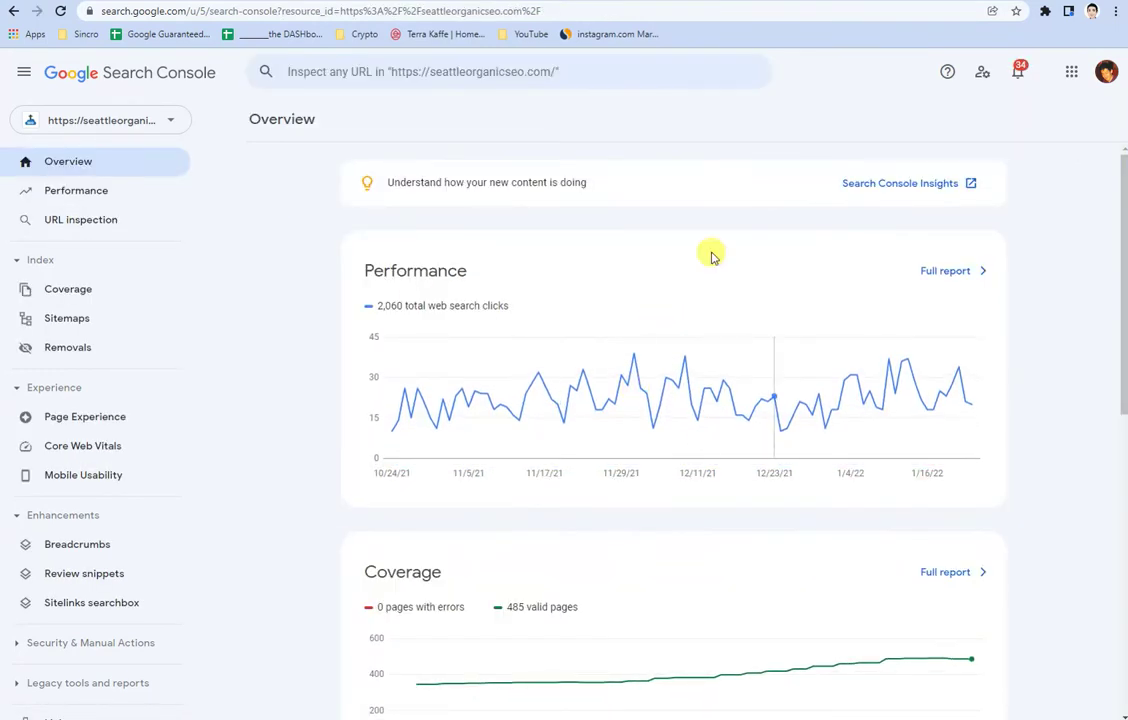
pyautogui.scroll(-4, 685, 330)
pyautogui.scroll(-2, 711, 345)
pyautogui.scroll(3, 320, 290)
pyautogui.click(116, 191)
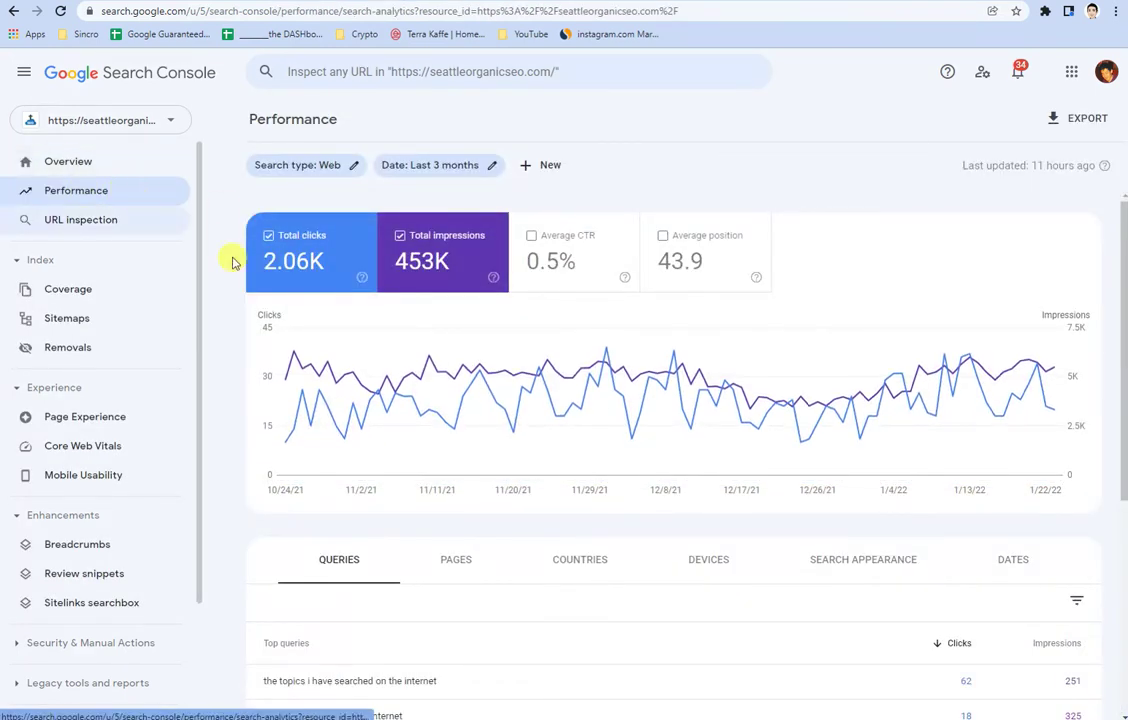
pyautogui.scroll(-2, 450, 450)
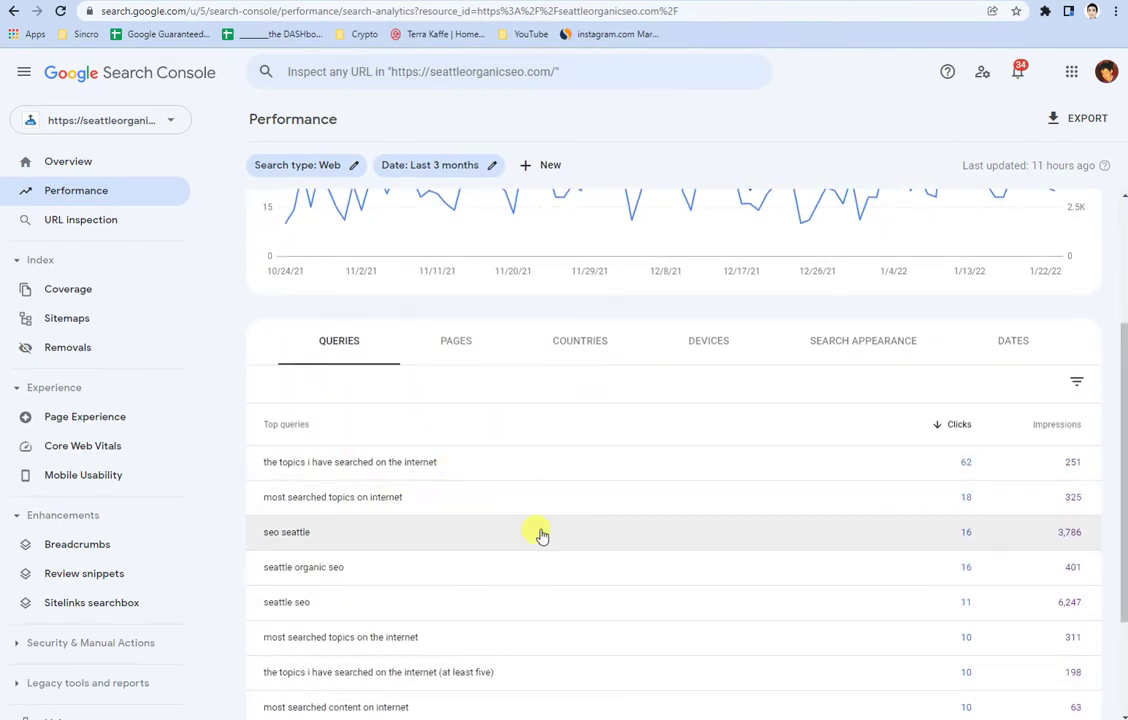
pyautogui.scroll(2, 560, 550)
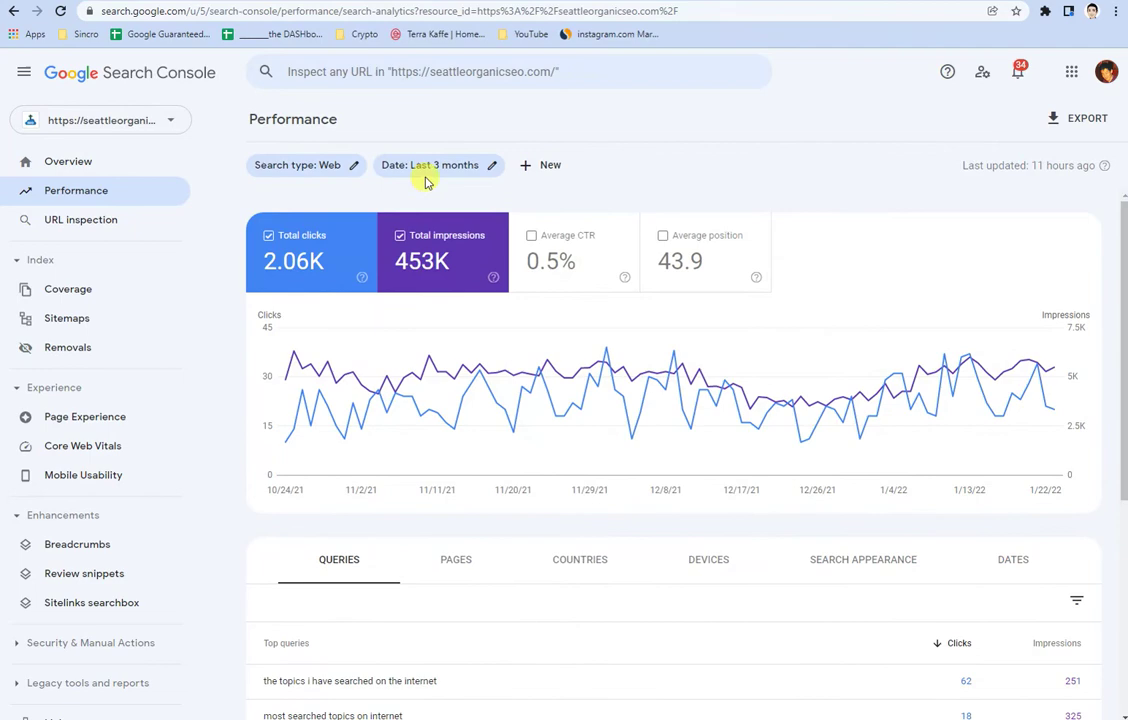
pyautogui.click(435, 165)
pyautogui.click(768, 113)
pyautogui.scroll(-2, 452, 370)
pyautogui.scroll(-2, 465, 380)
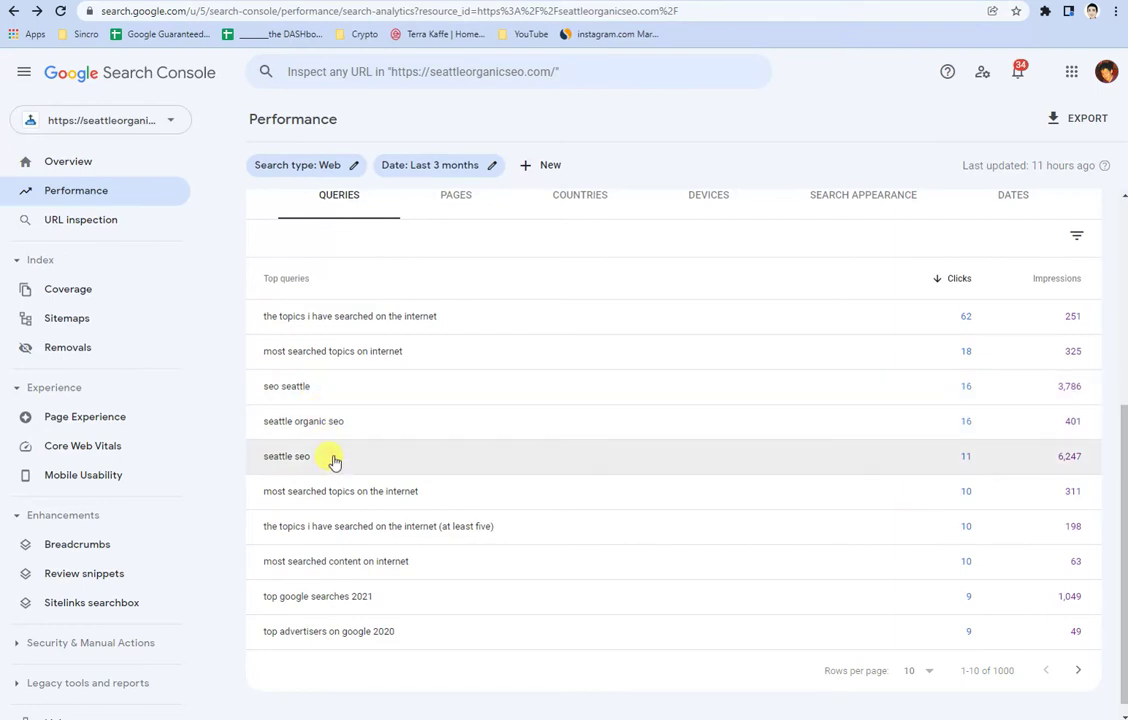
pyautogui.scroll(3, 463, 470)
pyautogui.scroll(-2, 680, 486)
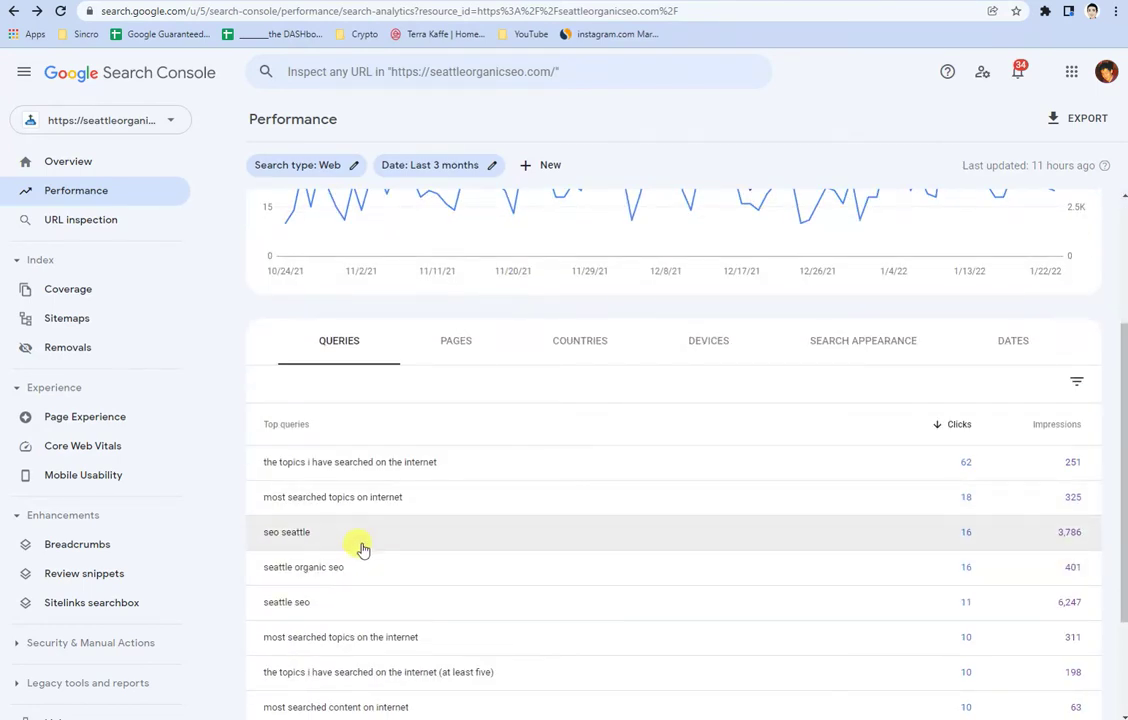
pyautogui.scroll(-2, 478, 529)
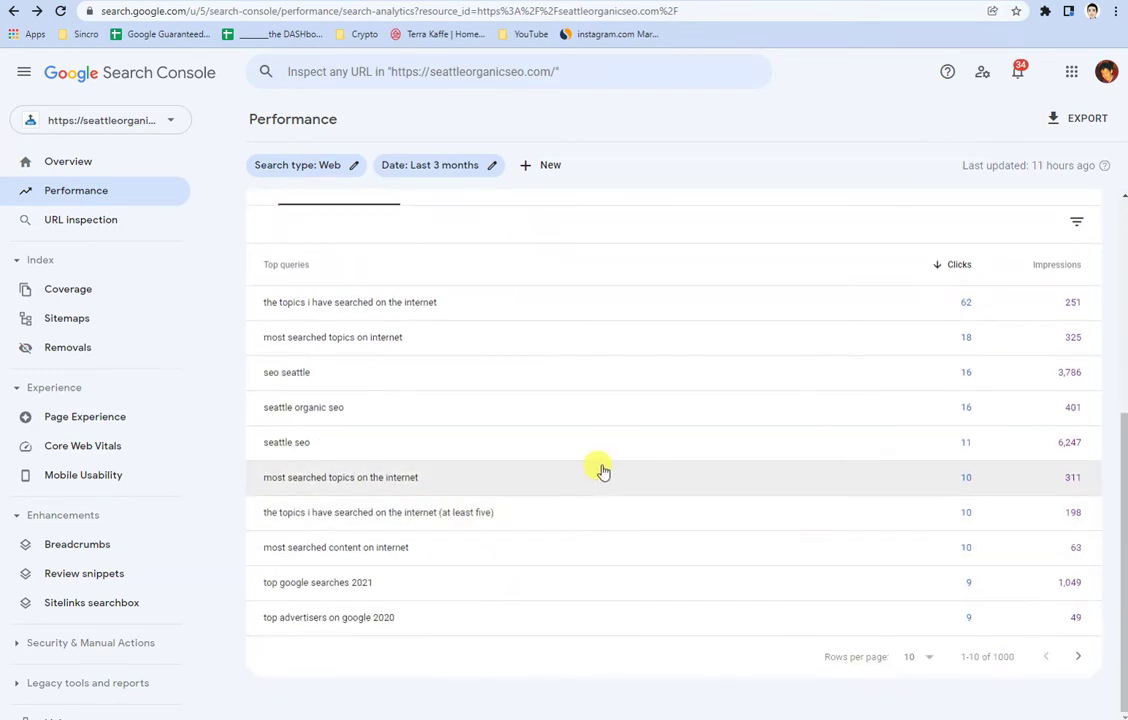
pyautogui.scroll(3, 630, 475)
pyautogui.scroll(2, 630, 475)
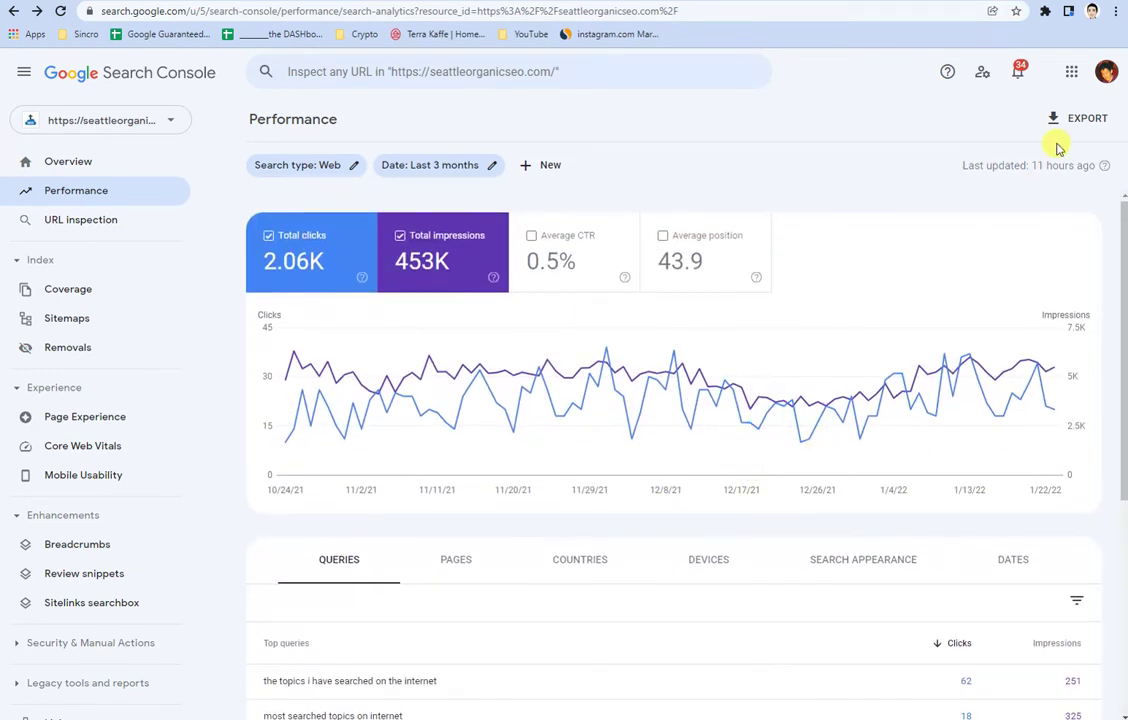
# Export the three-month queries report to a new Google Sheets spreadsheet
pyautogui.click(1072, 118)
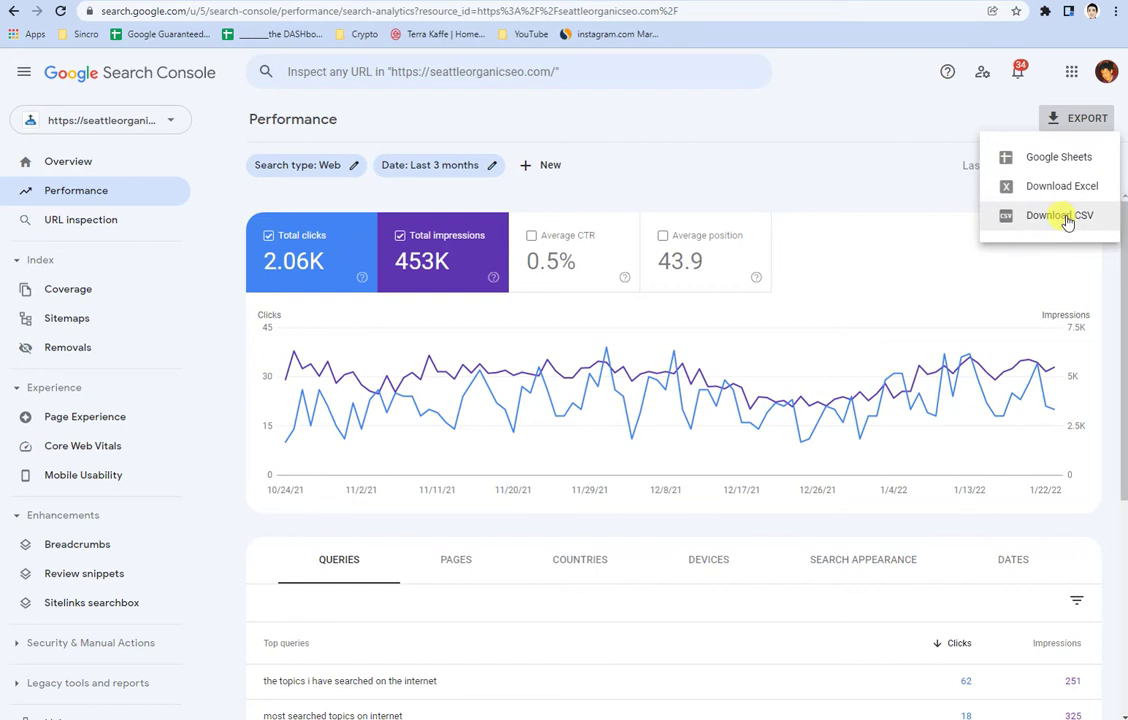
pyautogui.click(1071, 158)
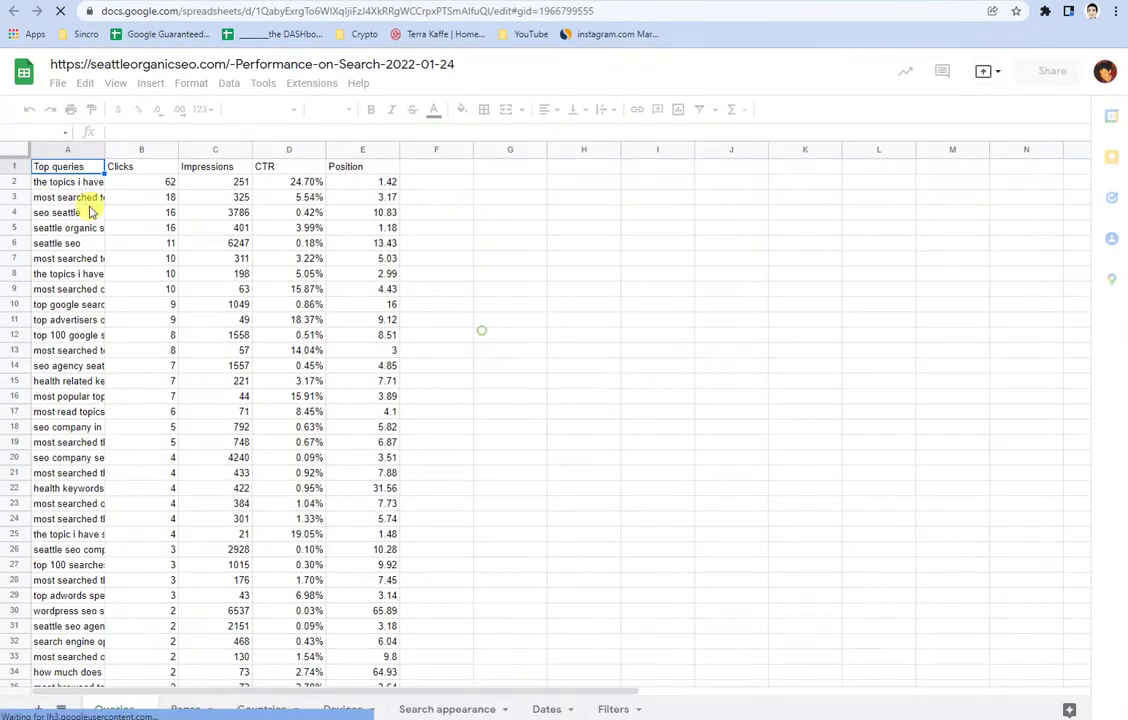
# Widen column A of the exported sheet so full query text shows
pyautogui.click(153, 206)
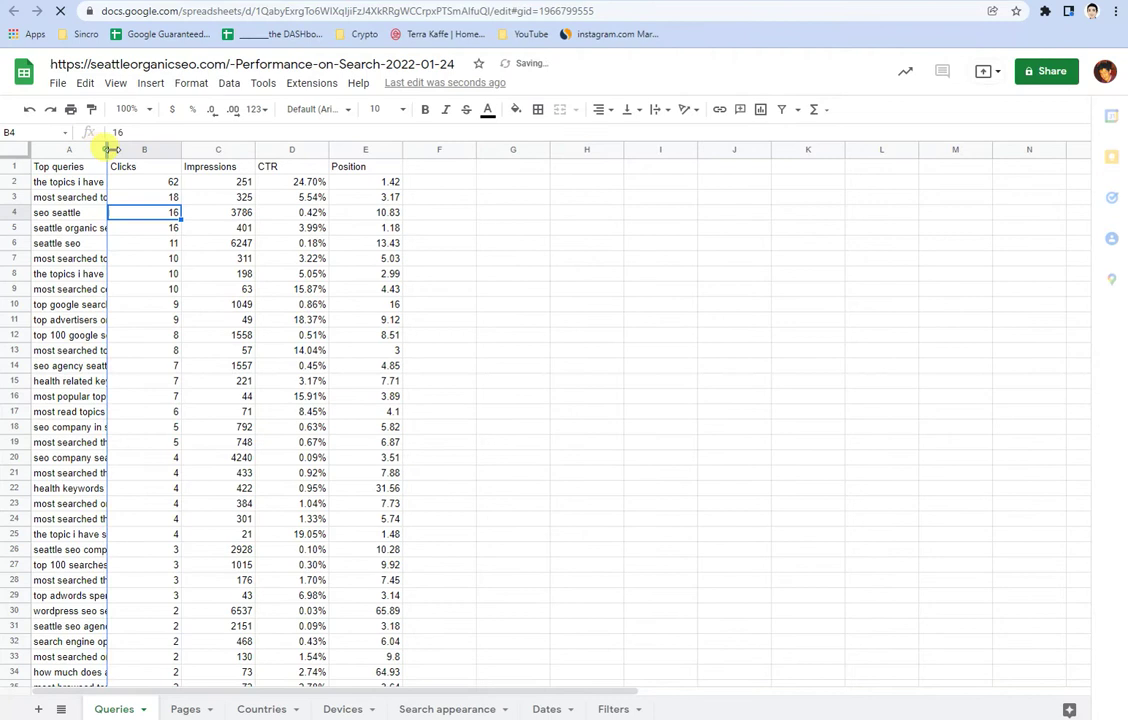
pyautogui.moveTo(105, 150); pyautogui.dragTo(241, 150)
pyautogui.click(335, 318)
# Read the 'seo seattle' average position of 10.83
pyautogui.click(78, 209)
pyautogui.moveTo(500, 213); pyautogui.dragTo(150, 214)
pyautogui.click(500, 213)
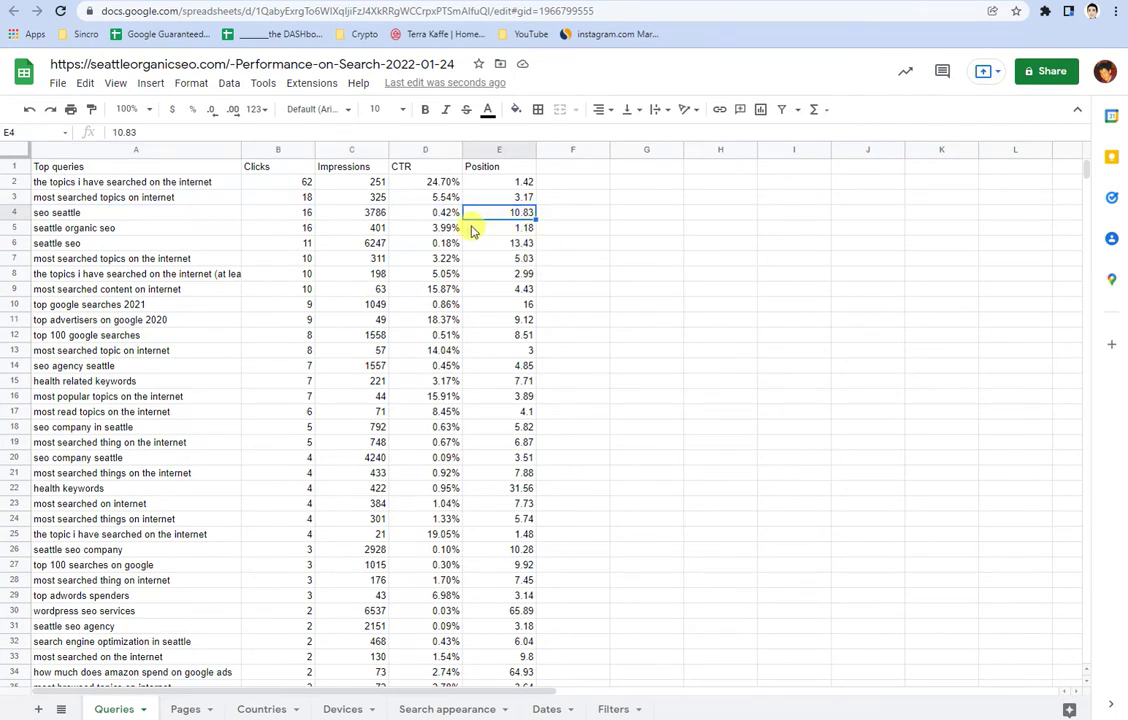
pyautogui.click(162, 212)
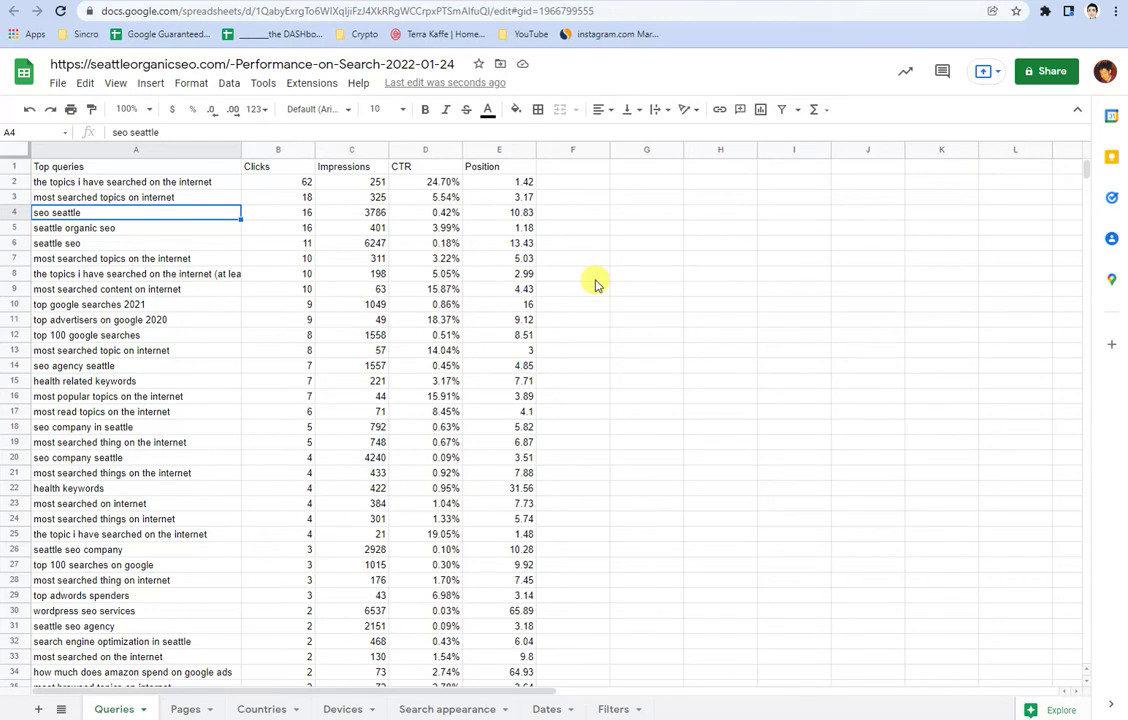
pyautogui.click(575, 242)
pyautogui.click(515, 213)
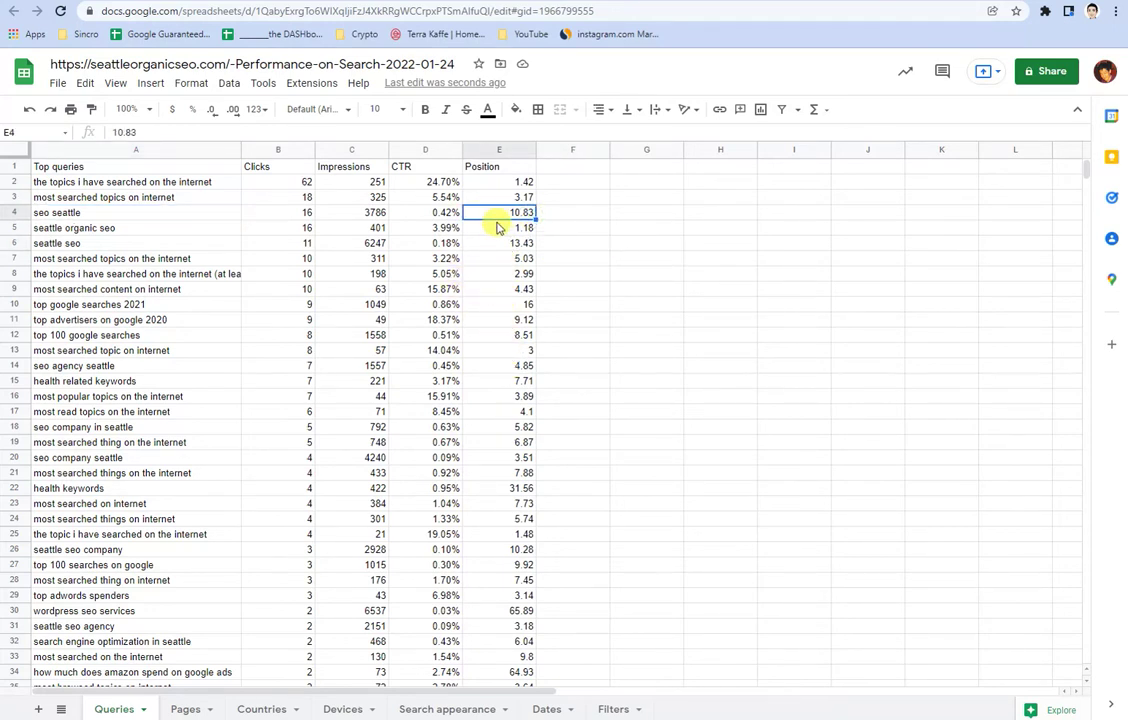
# Read 'seattle seo' at position 13.43, then open Search Console's date range options
pyautogui.click(174, 240)
pyautogui.click(532, 243)
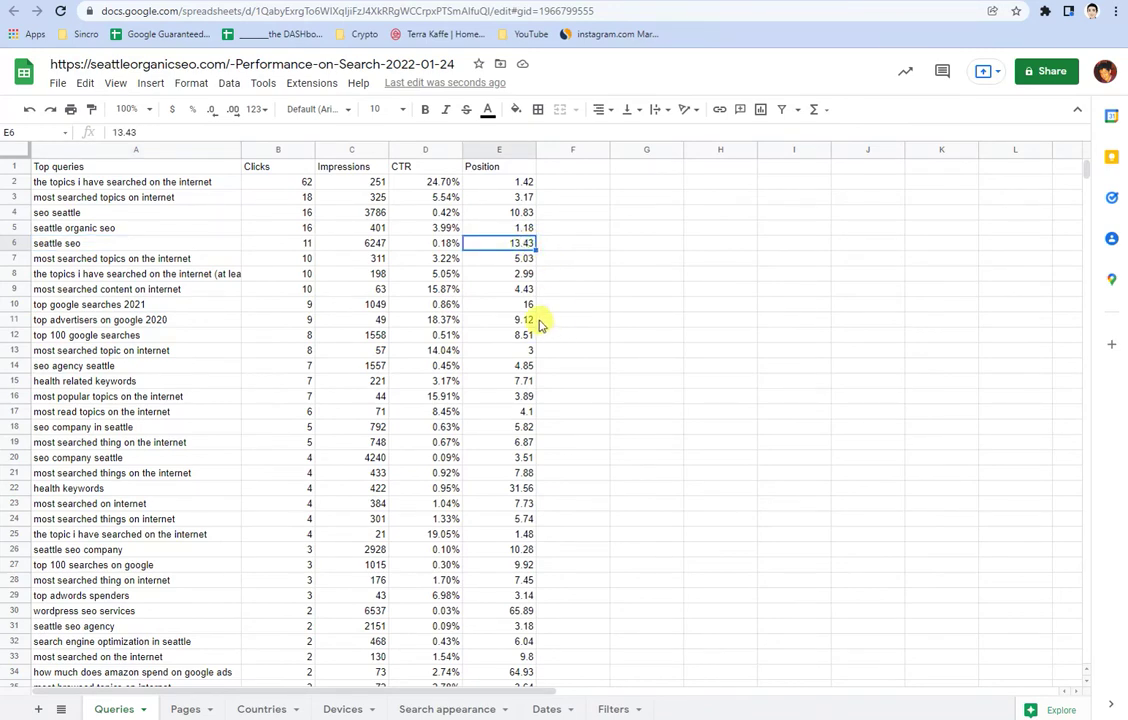
pyautogui.click(634, 382)
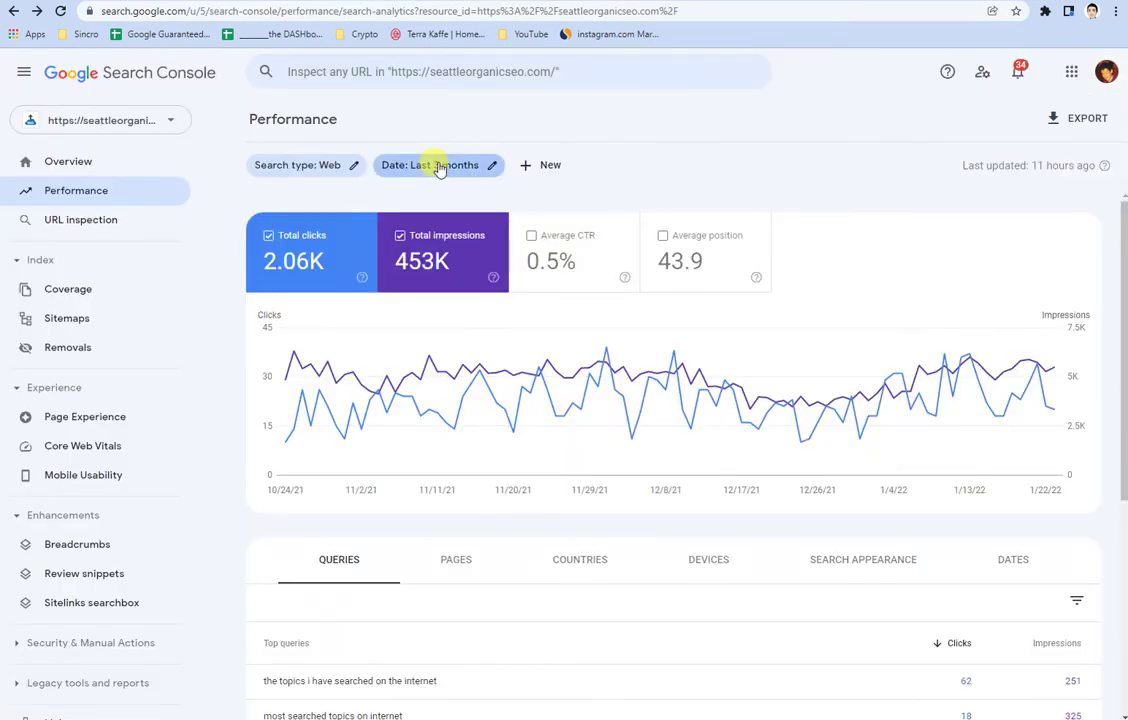
pyautogui.click(425, 165)
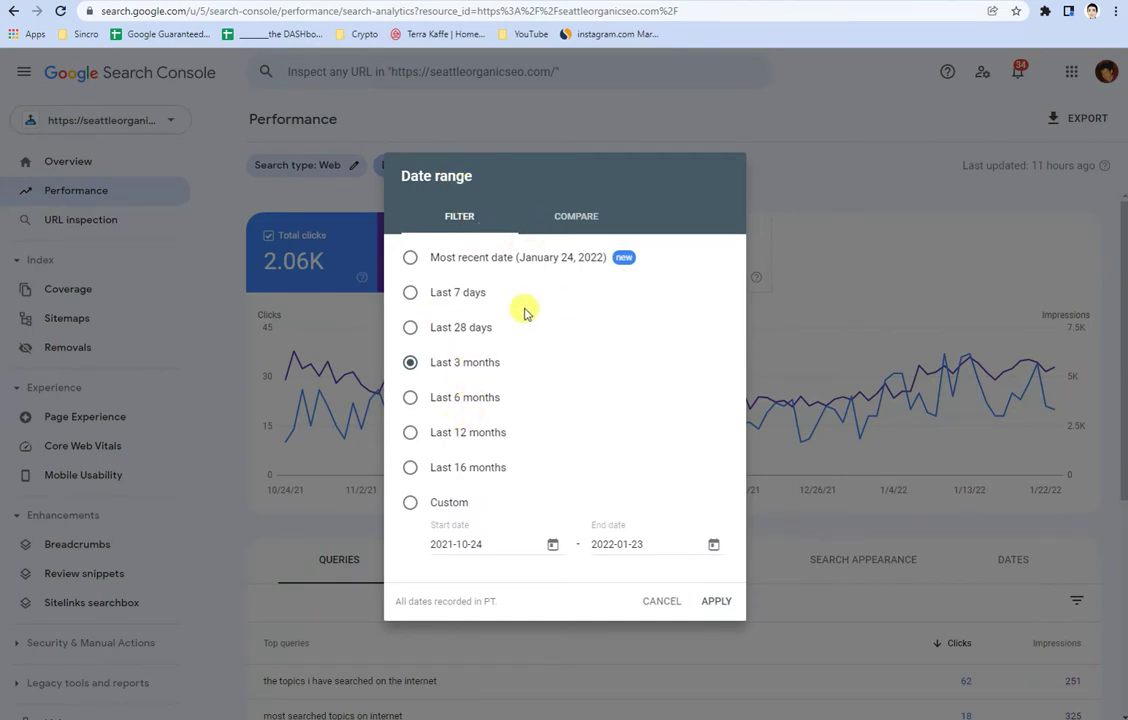
# Apply the Last 28 days date range and export the report to Google Sheets
pyautogui.click(472, 330)
pyautogui.click(716, 600)
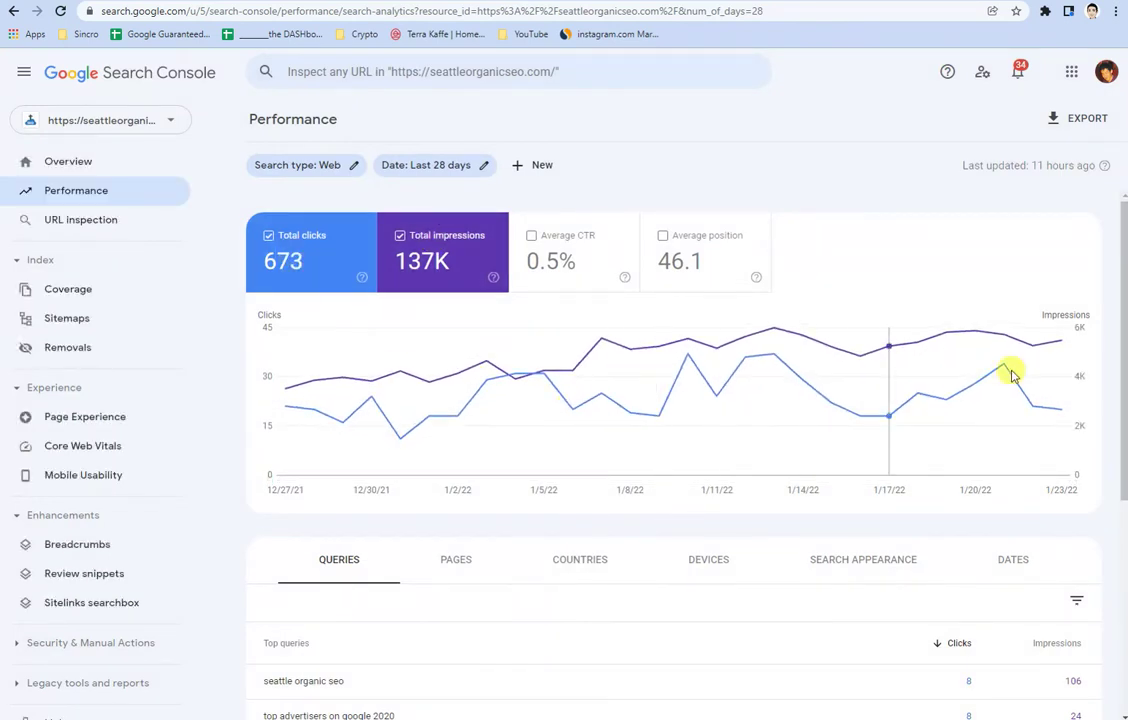
pyautogui.click(1080, 117)
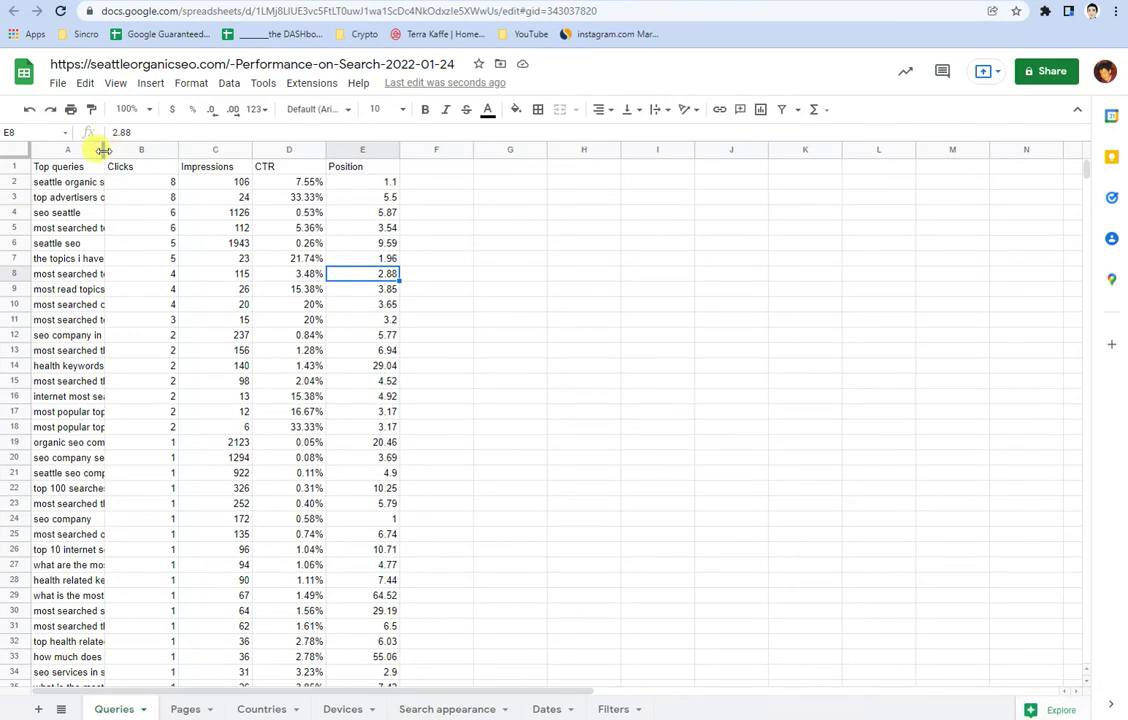
# Widen column A and compare positions: 'seattle seo' 9.59, 'seo seattle' 5.87
pyautogui.moveTo(103, 150); pyautogui.dragTo(185, 150)
pyautogui.click(96, 243)
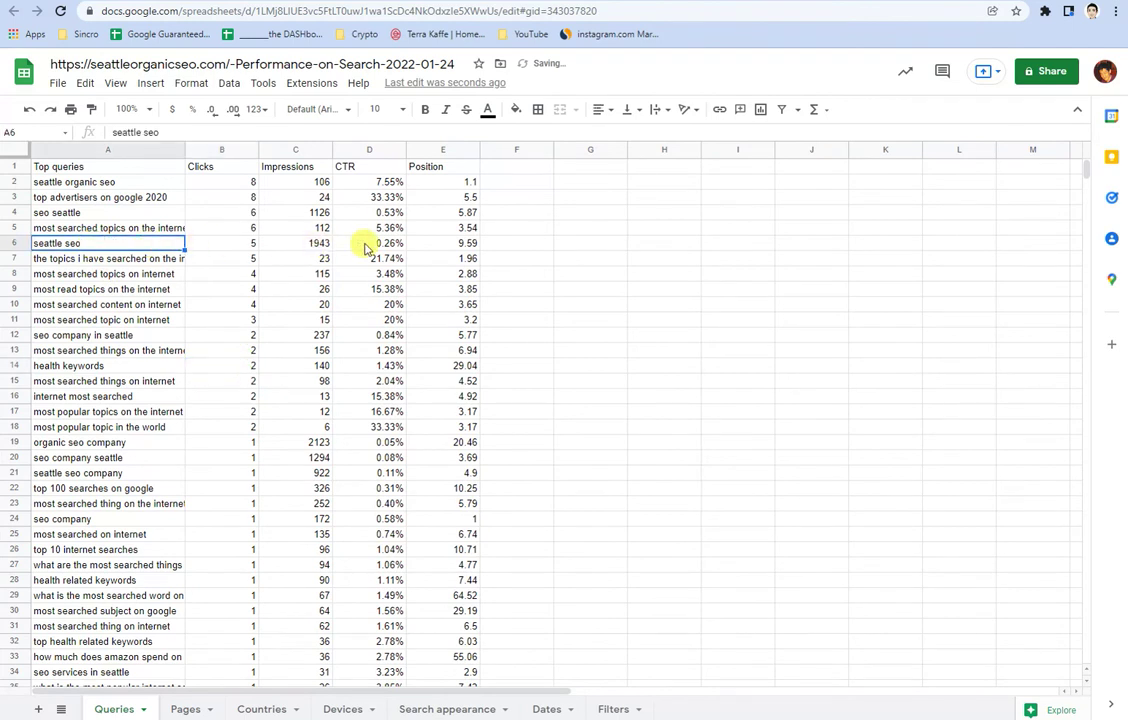
pyautogui.click(466, 246)
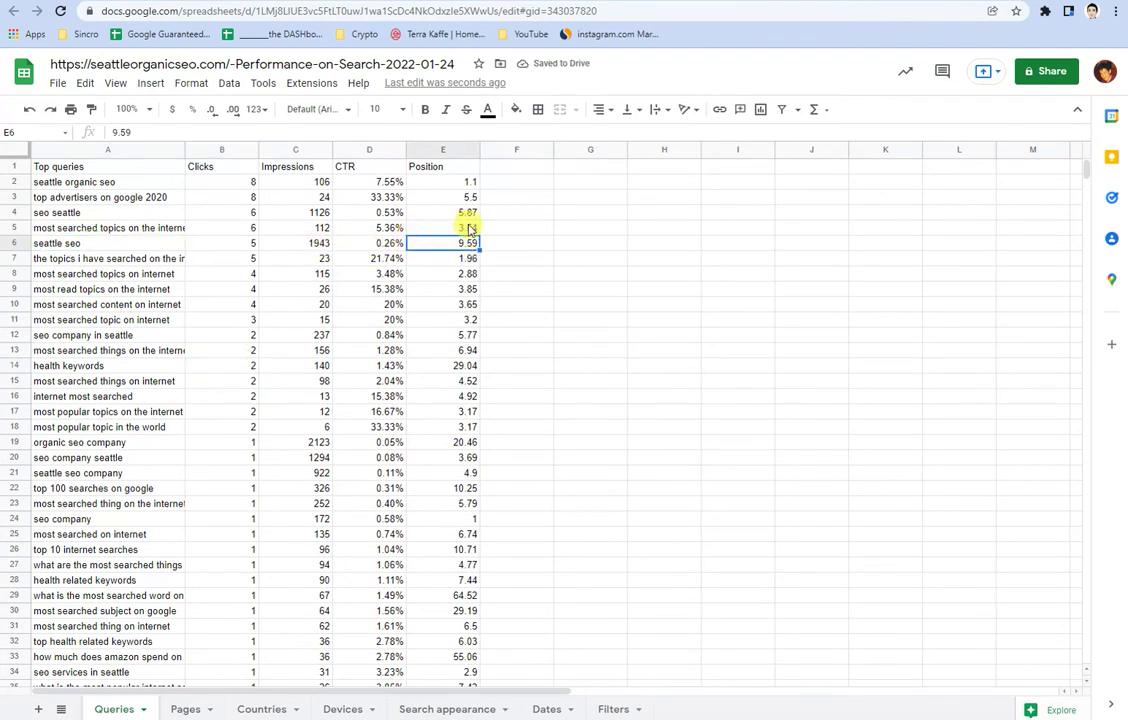
pyautogui.click(118, 212)
pyautogui.click(460, 212)
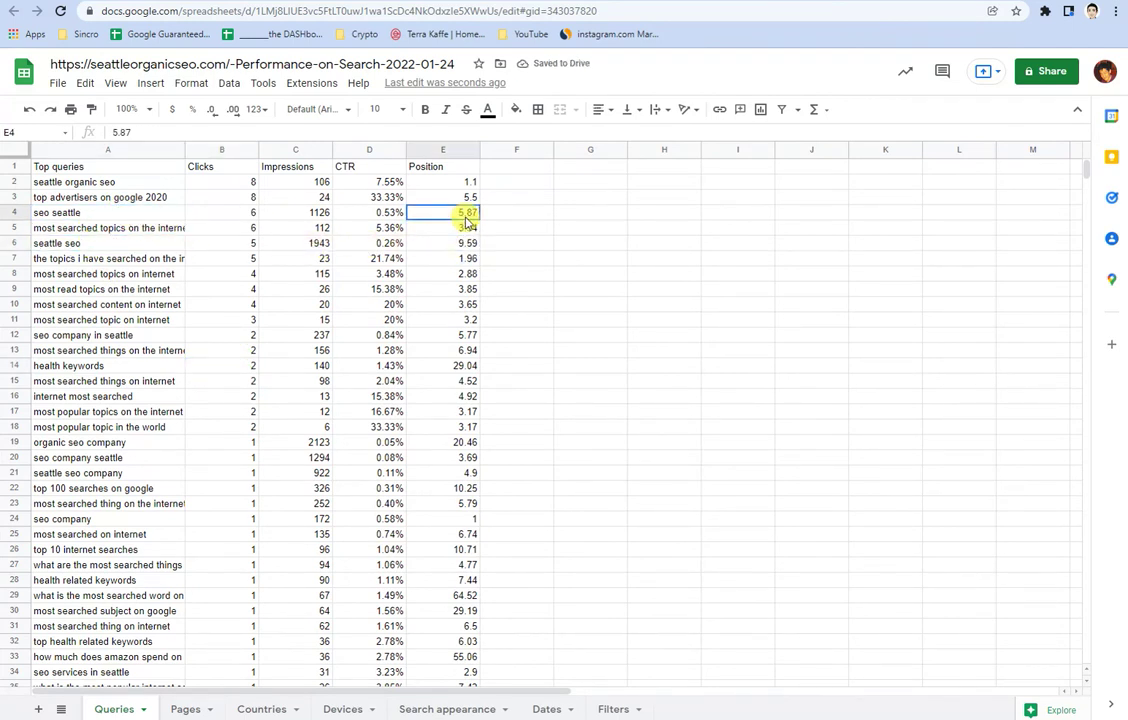
# Select the top ten position values E4:E13 to see their sum, then return to Search Console
pyautogui.click(540, 258)
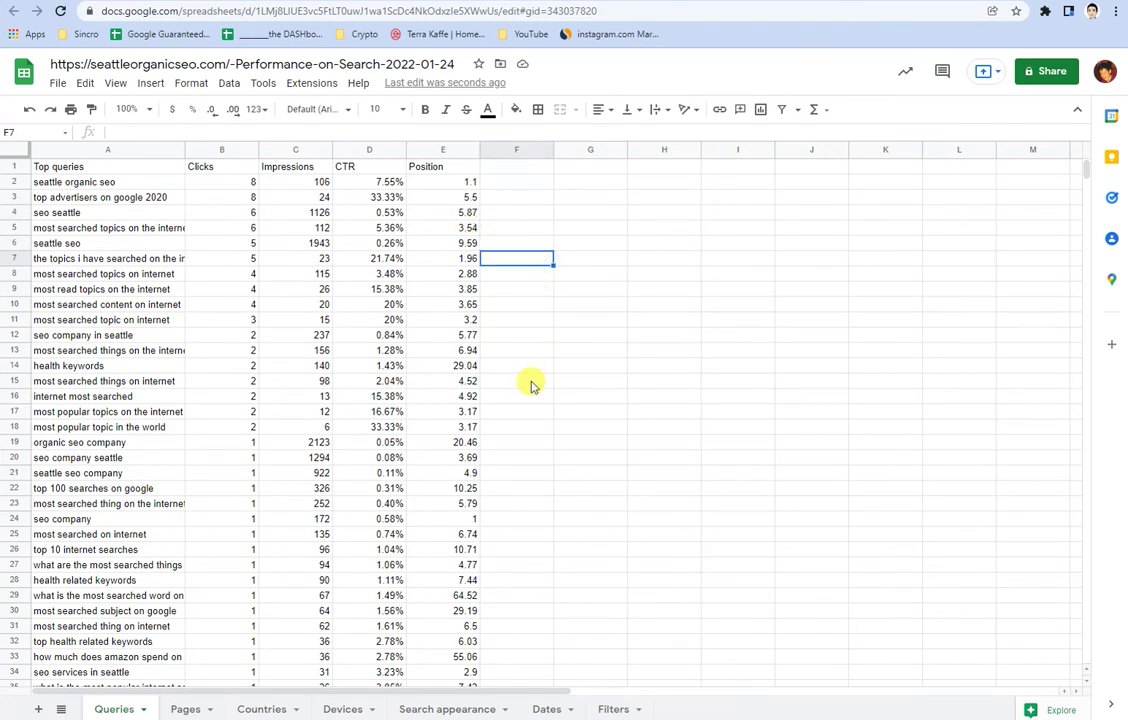
pyautogui.click(540, 350)
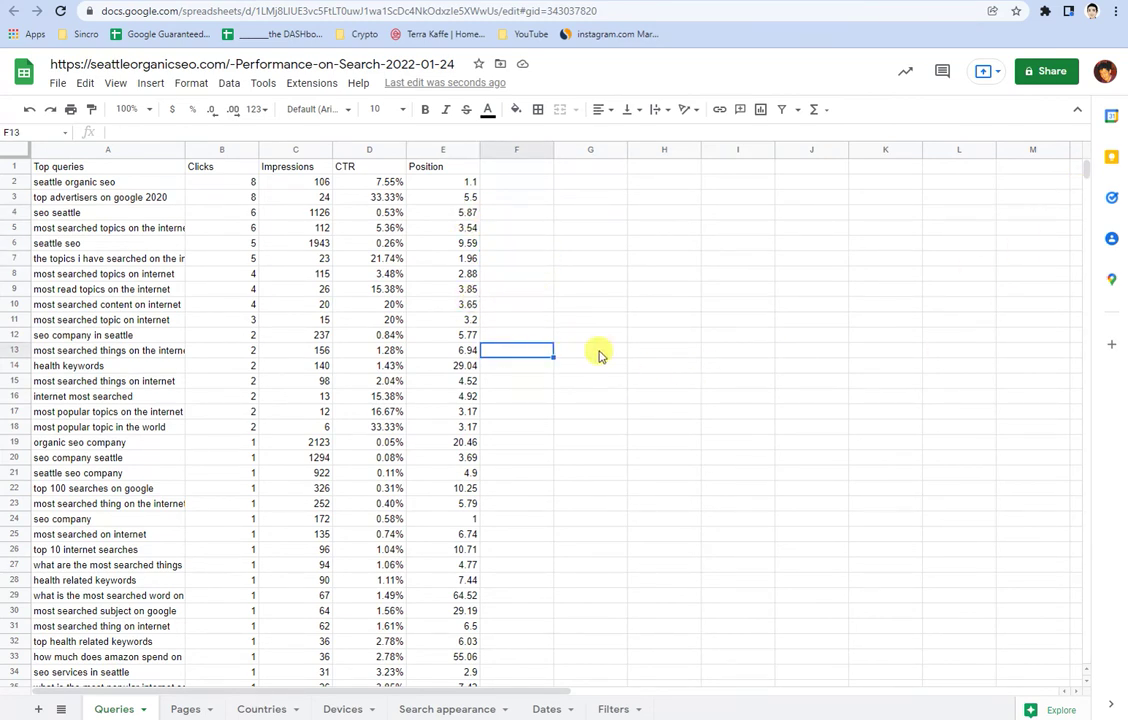
pyautogui.click(675, 349)
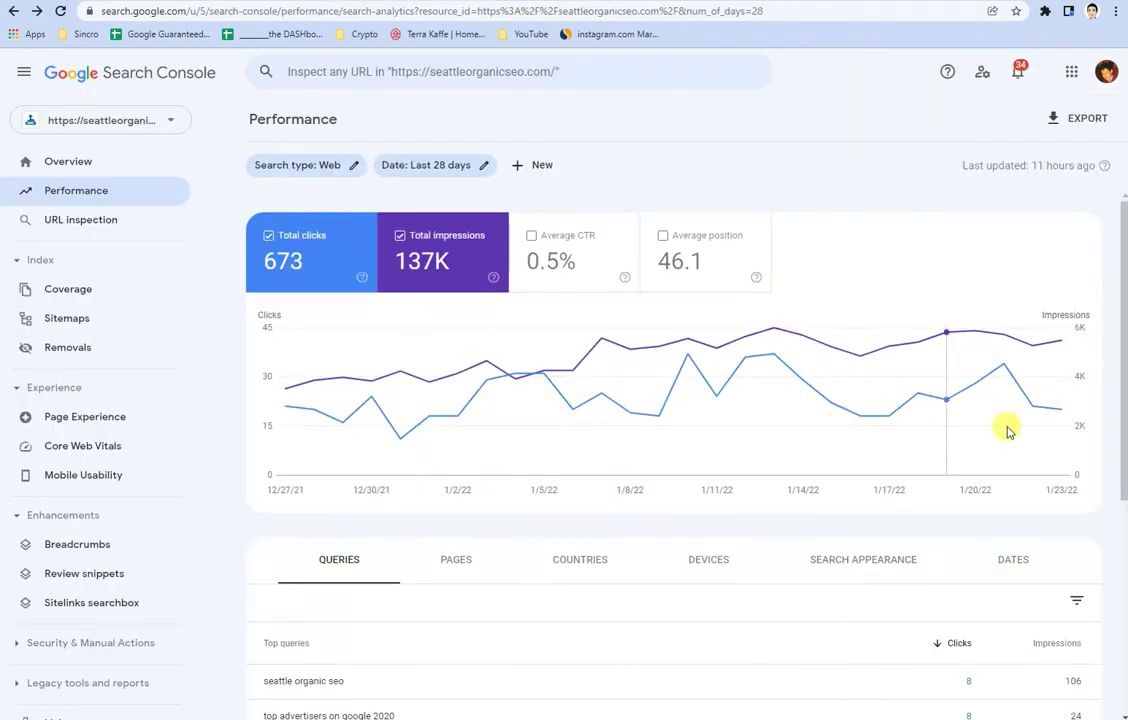
pyautogui.scroll(-3, 697, 415)
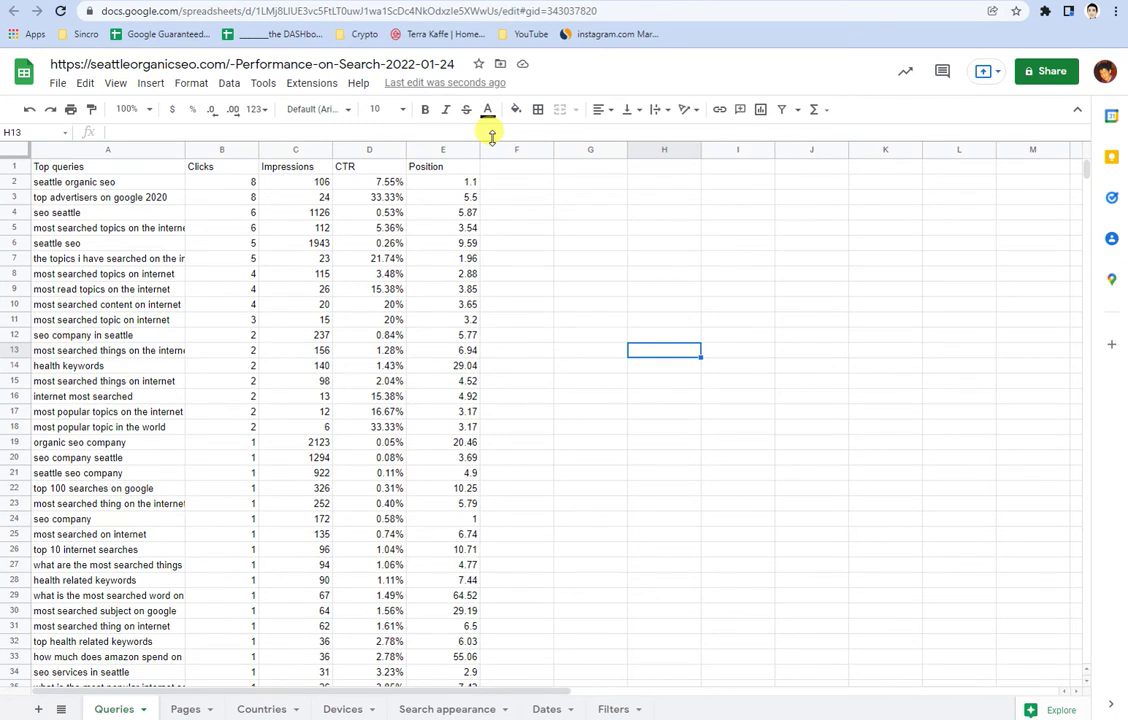
pyautogui.click(588, 257)
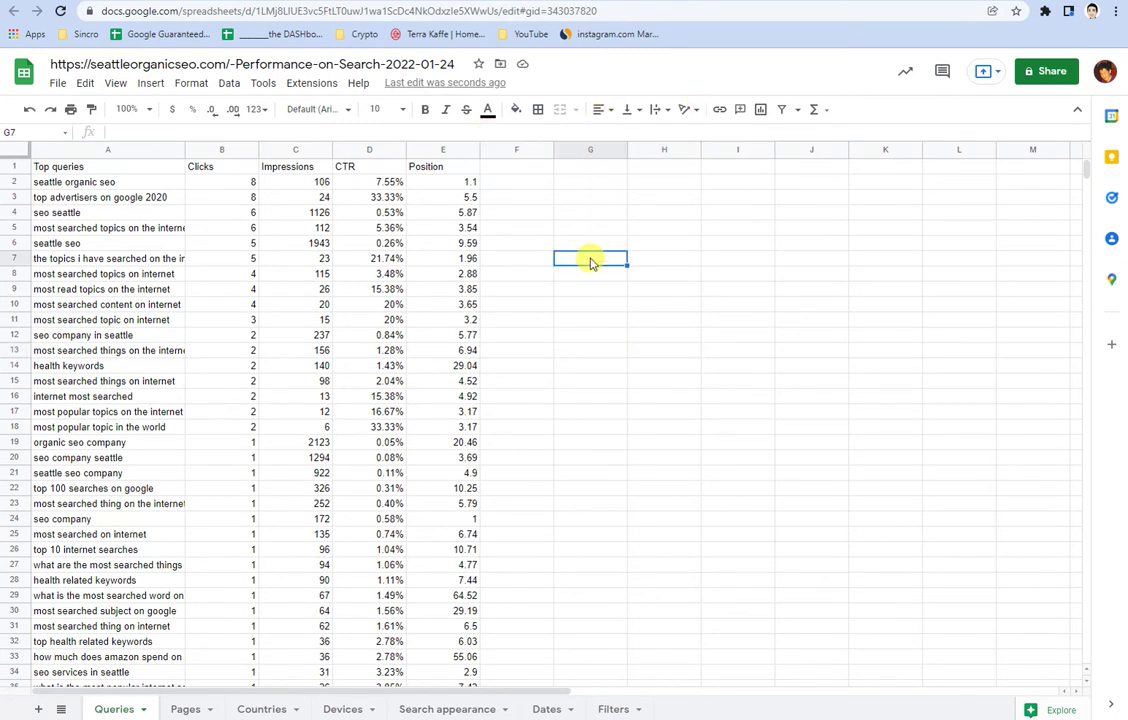
pyautogui.click(511, 214)
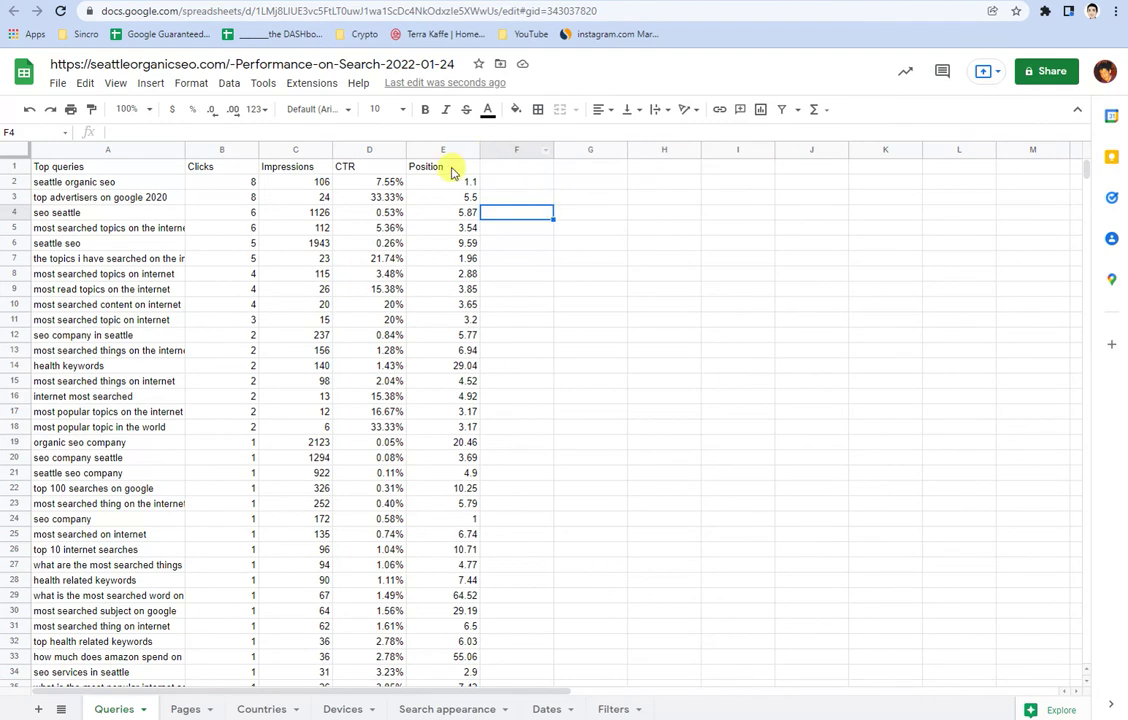
pyautogui.moveTo(443, 212); pyautogui.dragTo(441, 352)
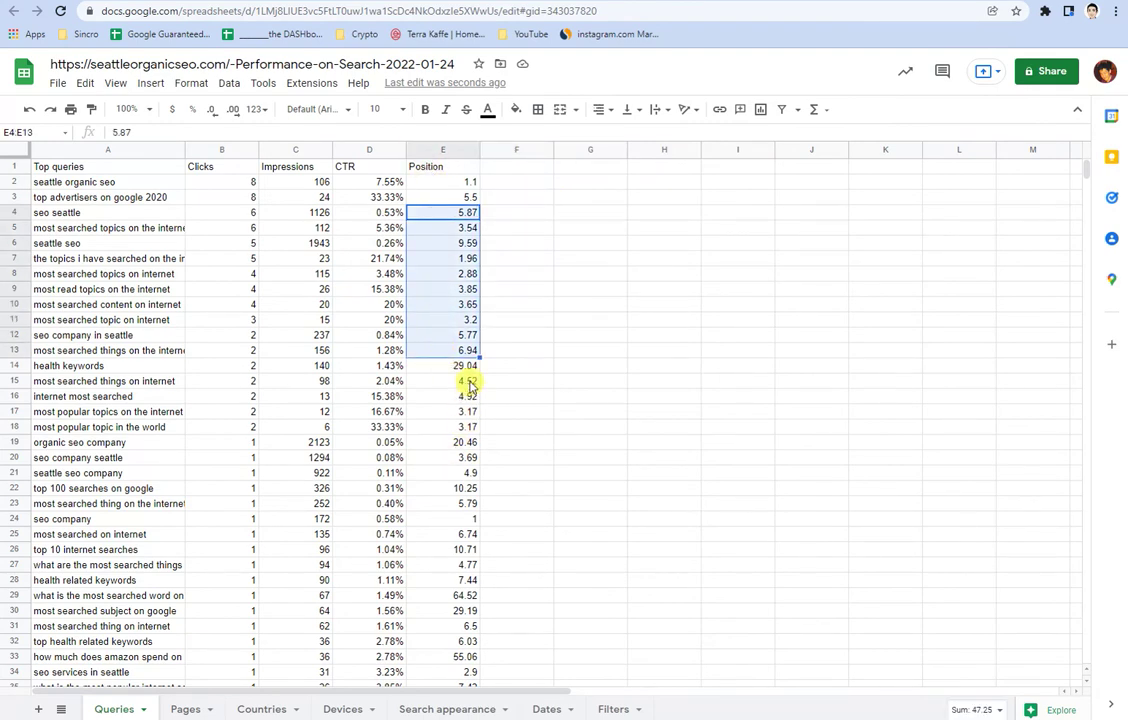
pyautogui.click(470, 382)
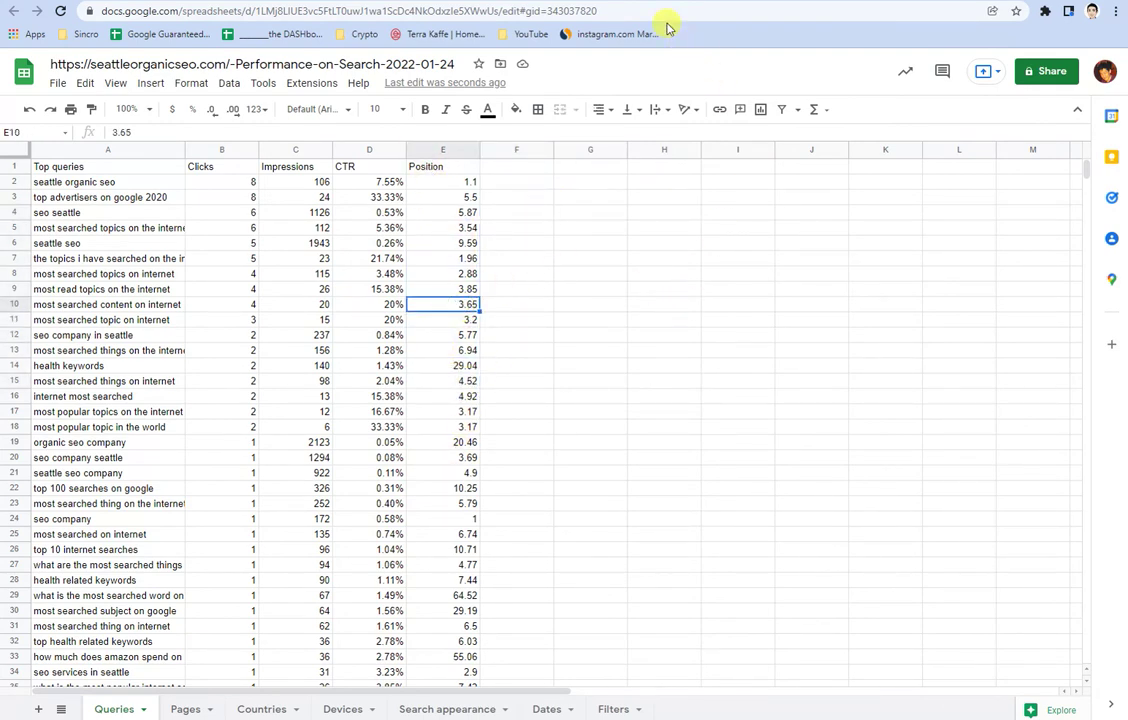
pyautogui.click(588, 3)
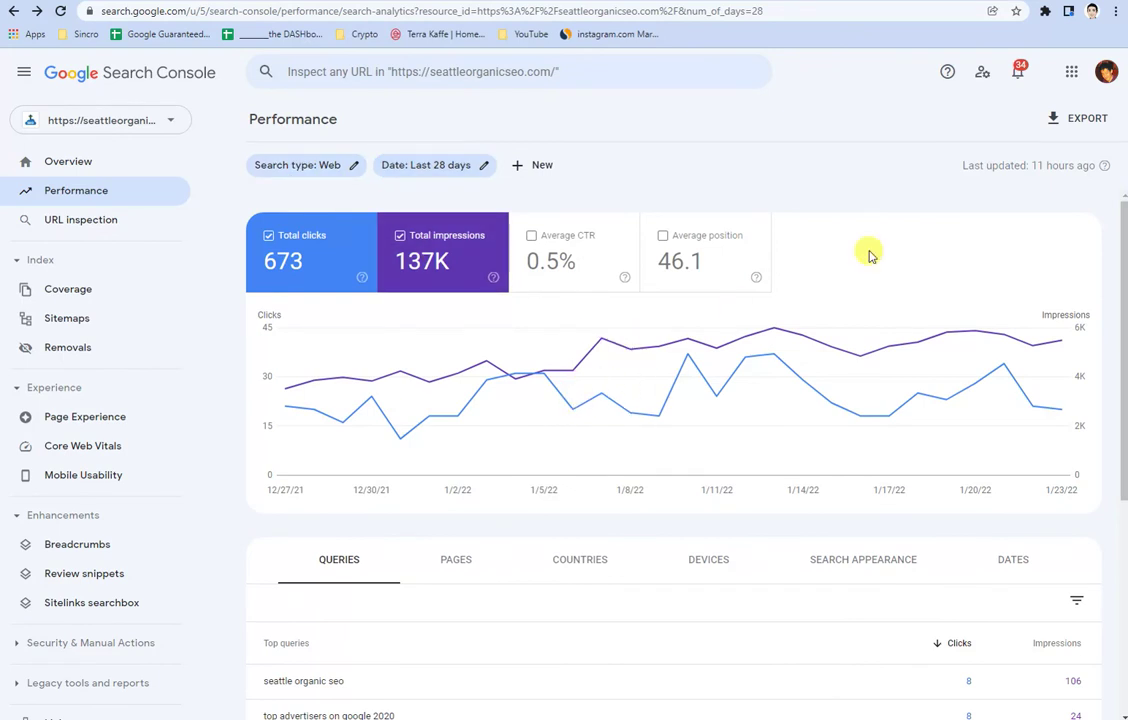
pyautogui.click(1086, 120)
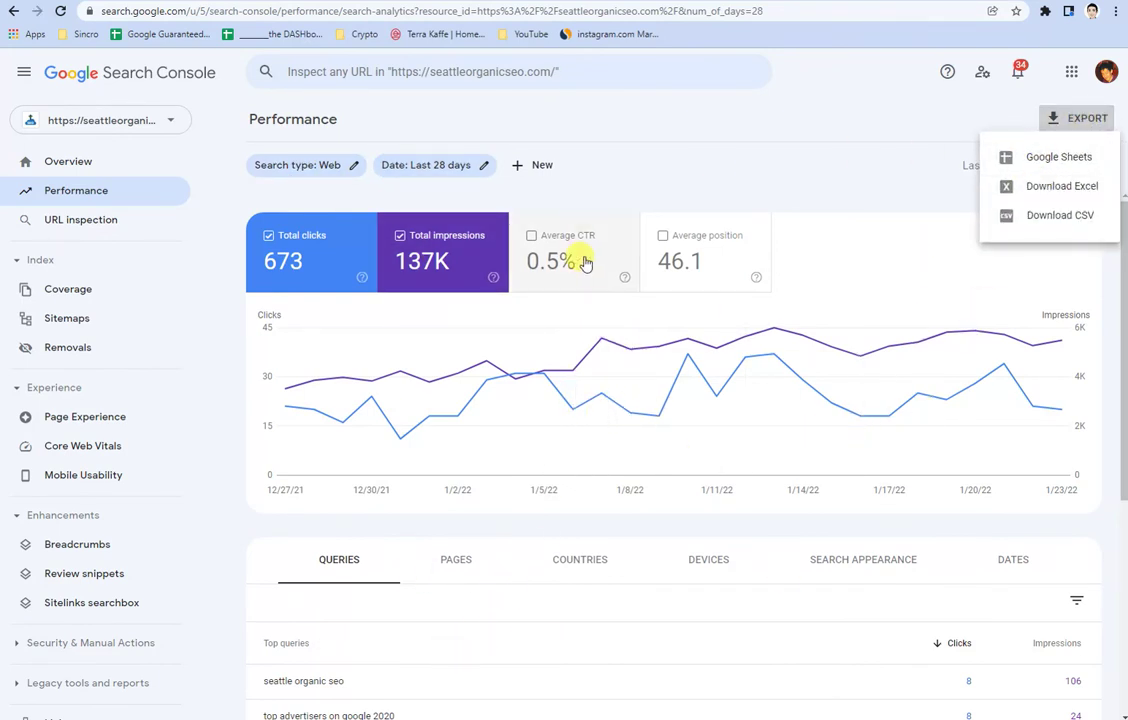
pyautogui.click(795, 167)
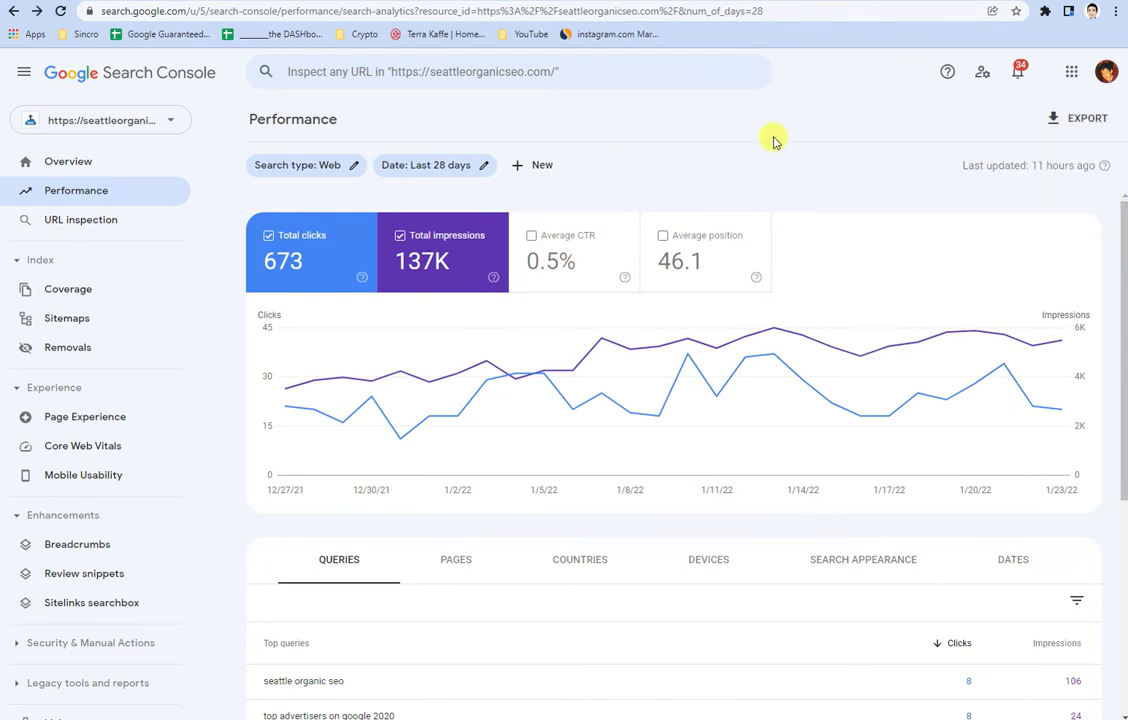